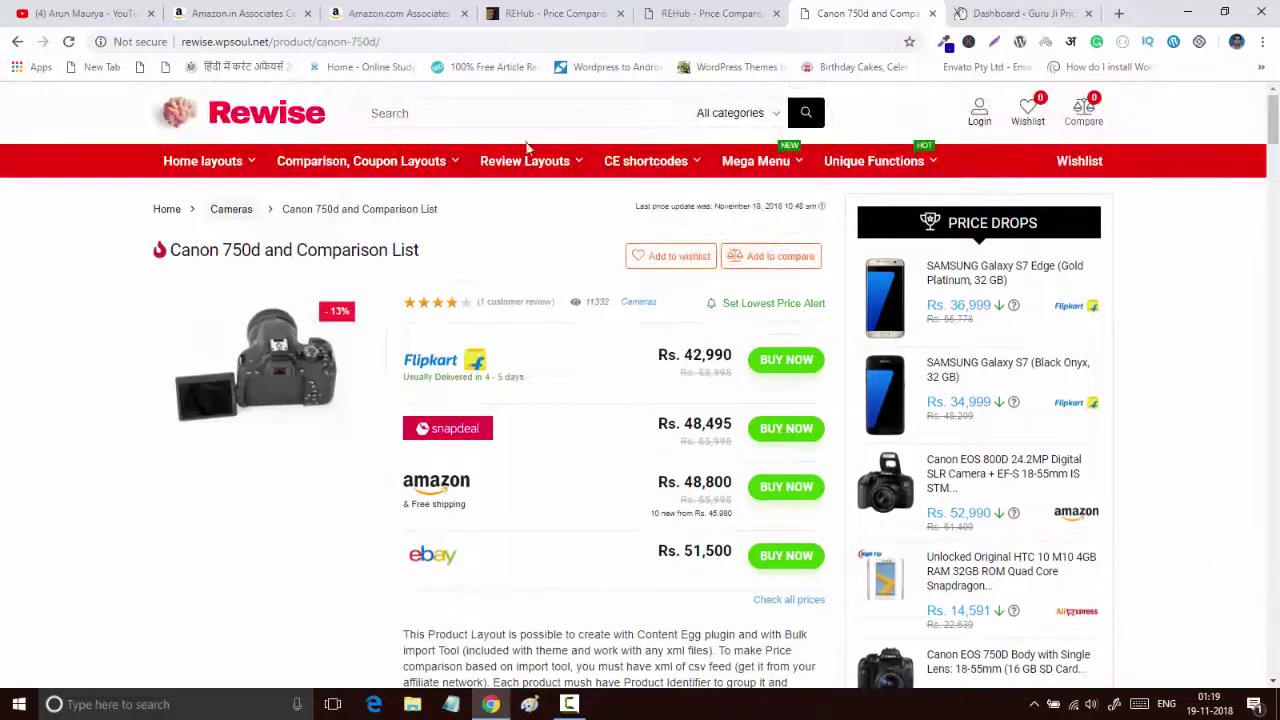
# Review the REHub theme demos, its ThemeForest listing, the Canon 750d comparison demo and Amazon's affiliate theme comparison article
pyautogui.click(702, 13)
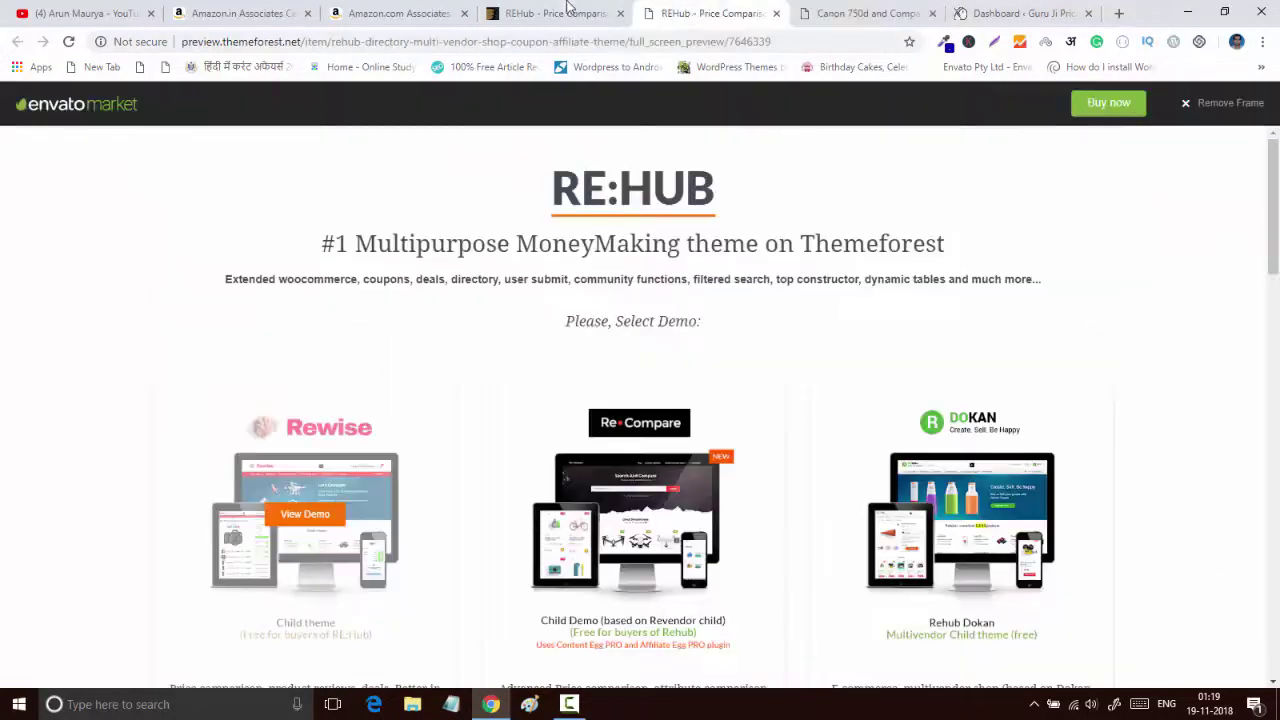
pyautogui.click(590, 10)
pyautogui.click(440, 12)
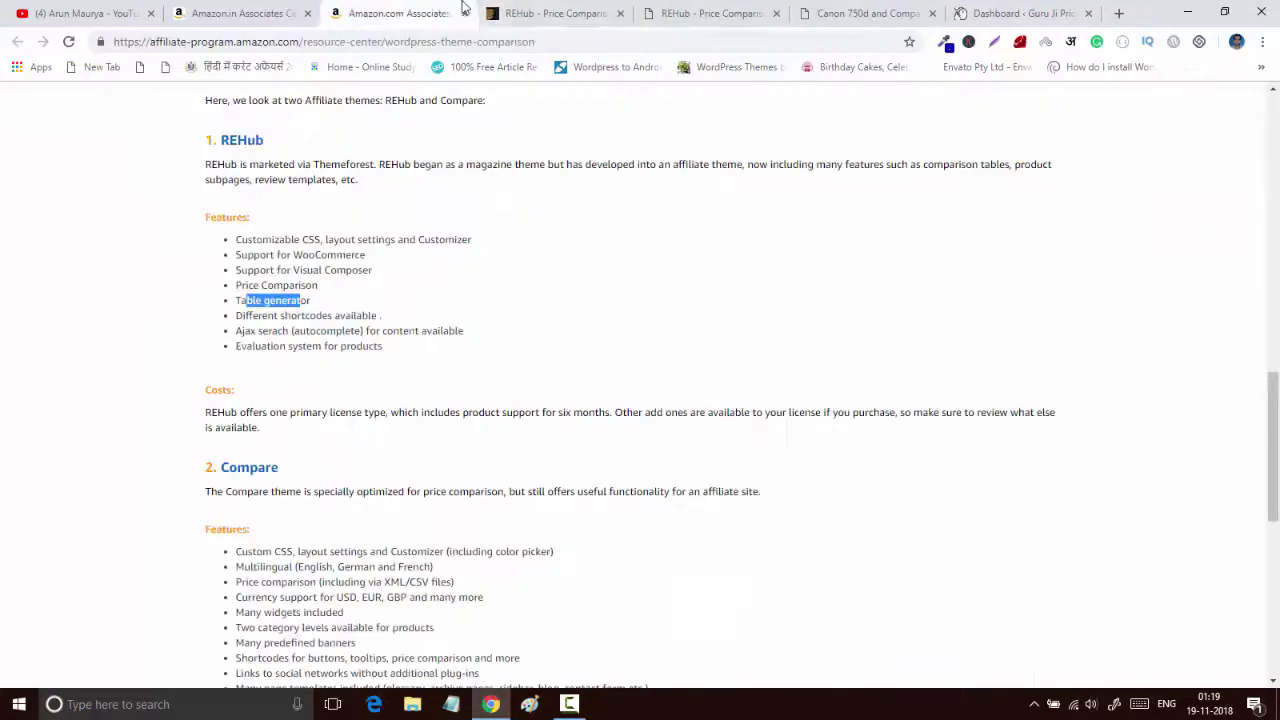
pyautogui.click(522, 11)
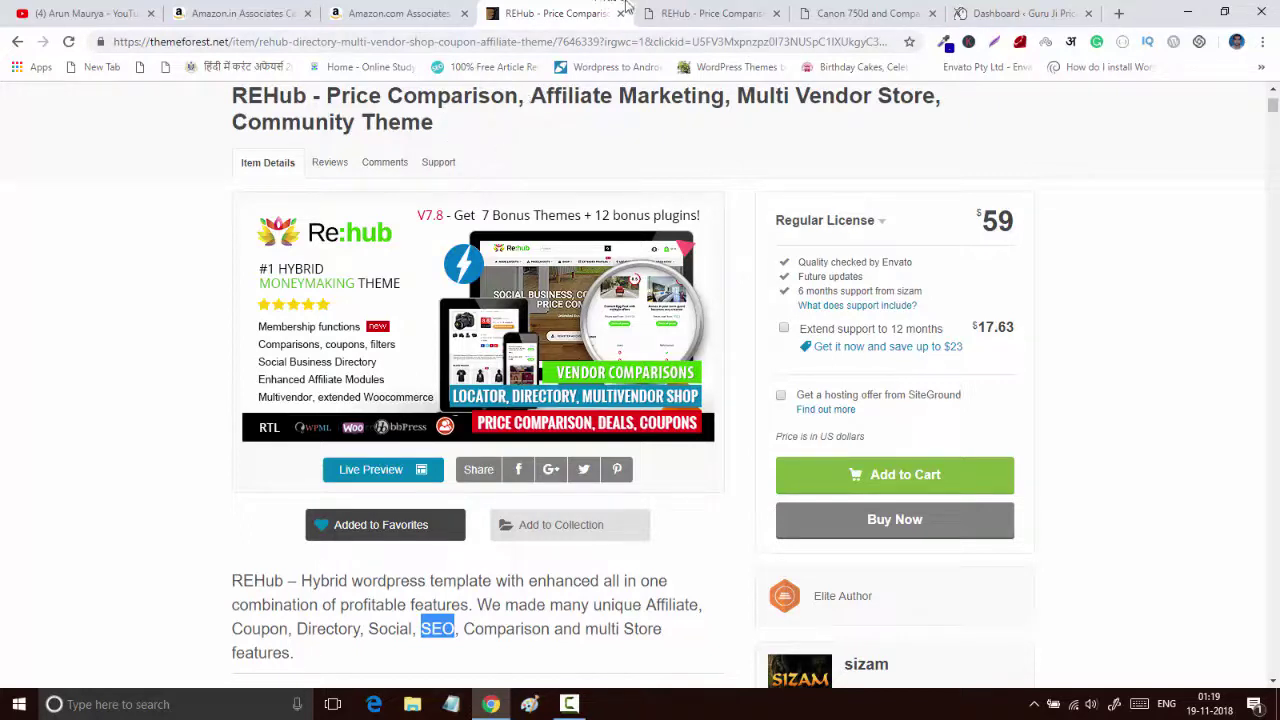
pyautogui.click(665, 12)
pyautogui.click(860, 12)
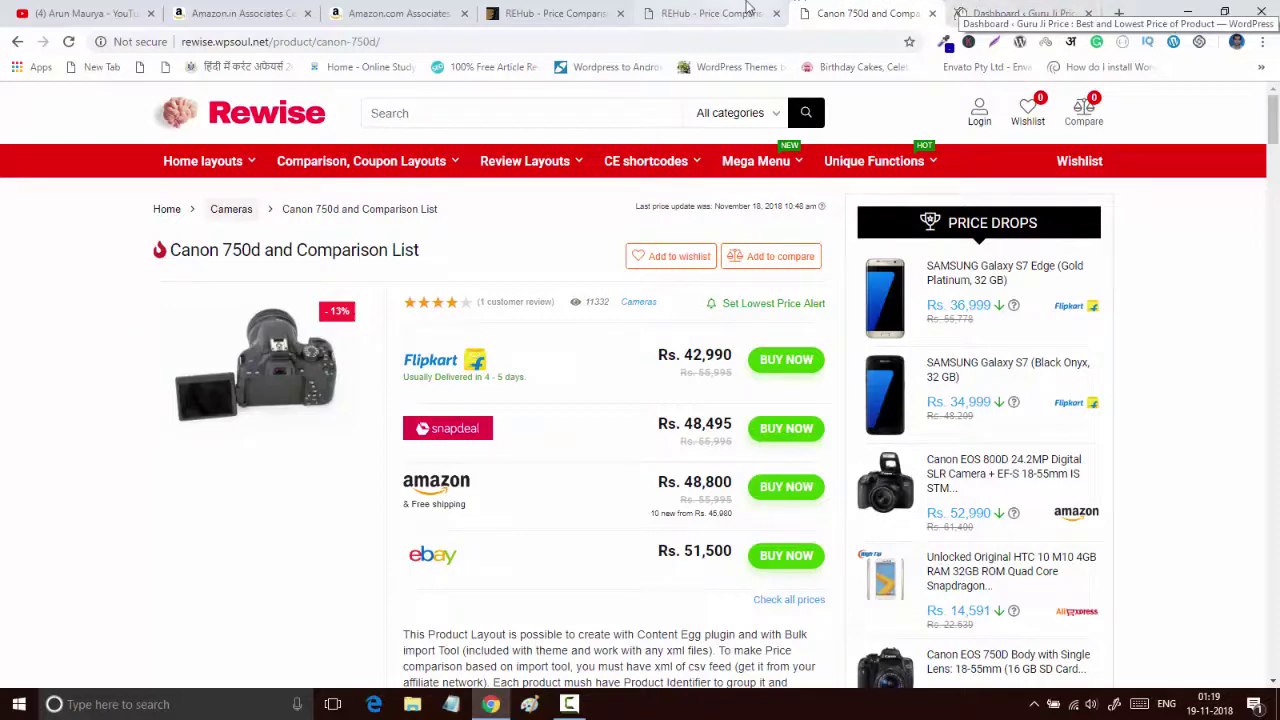
pyautogui.click(710, 13)
pyautogui.click(398, 13)
pyautogui.click(260, 7)
pyautogui.click(376, 8)
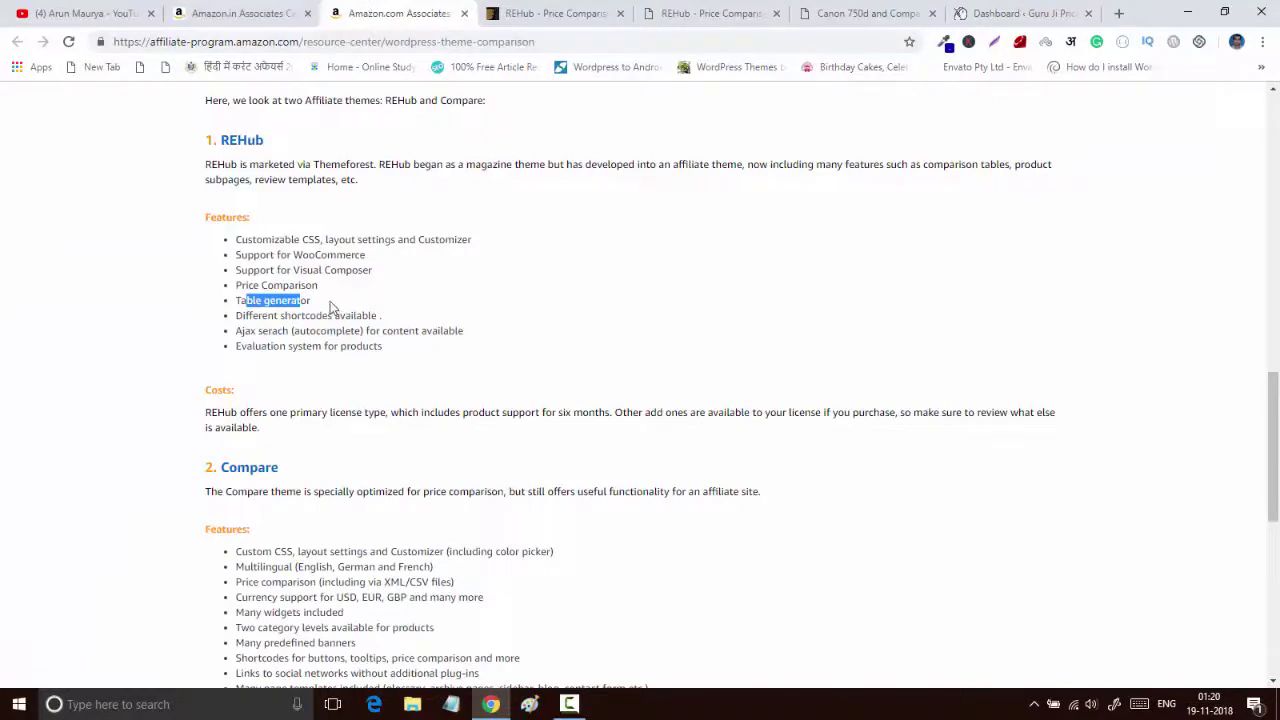
# Go to the Guru Ji Price WordPress dashboard and open its Themes page in a new browser tab
pyautogui.click(975, 13)
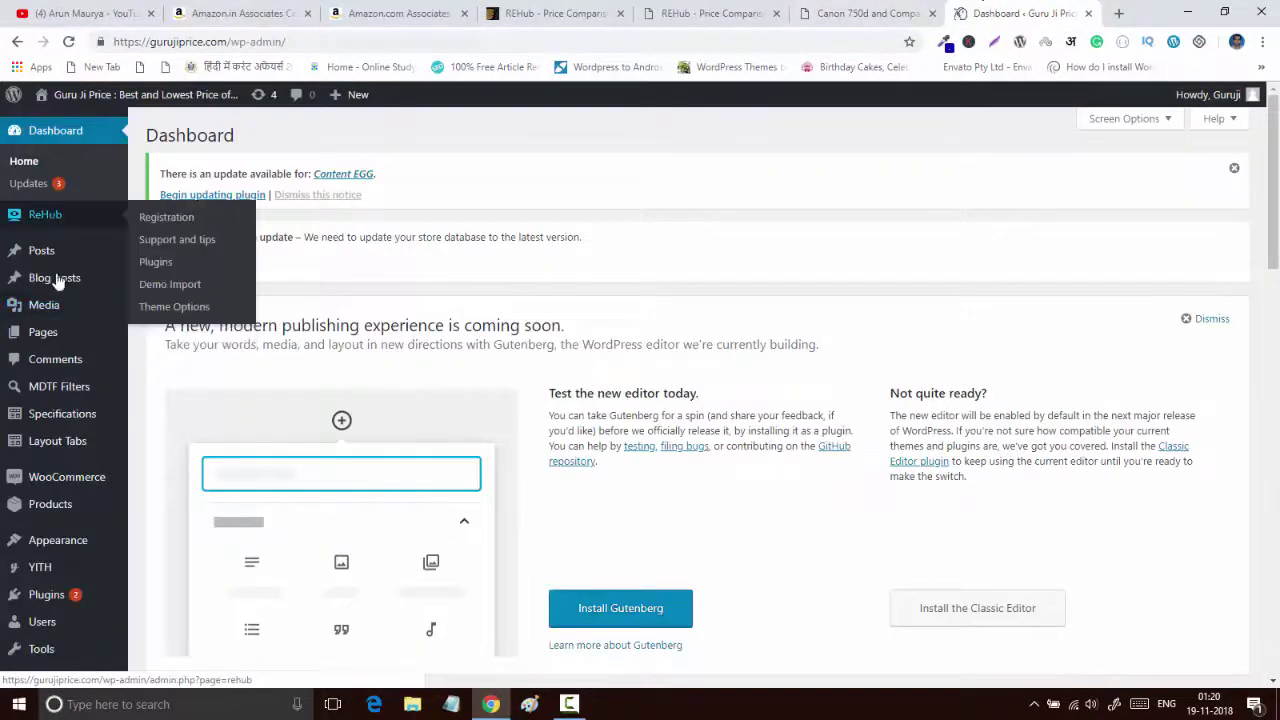
pyautogui.moveTo(53, 481)
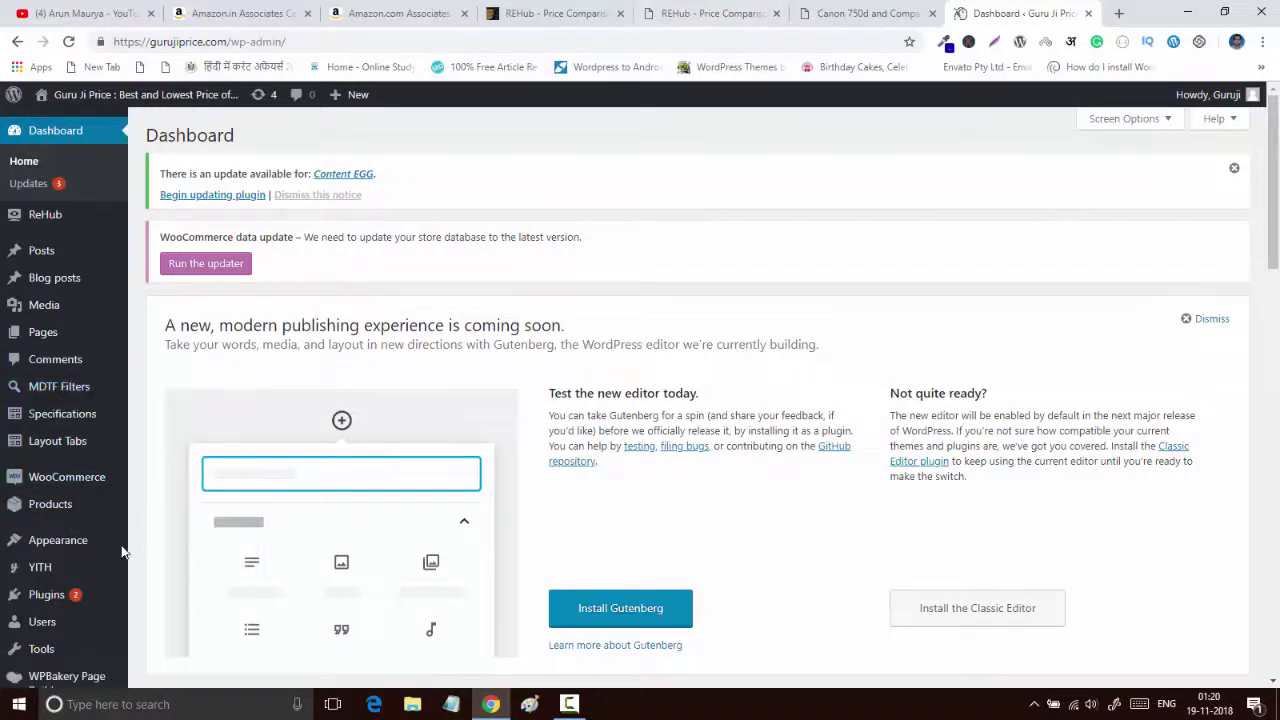
pyautogui.moveTo(84, 548)
pyautogui.rightClick(180, 535)
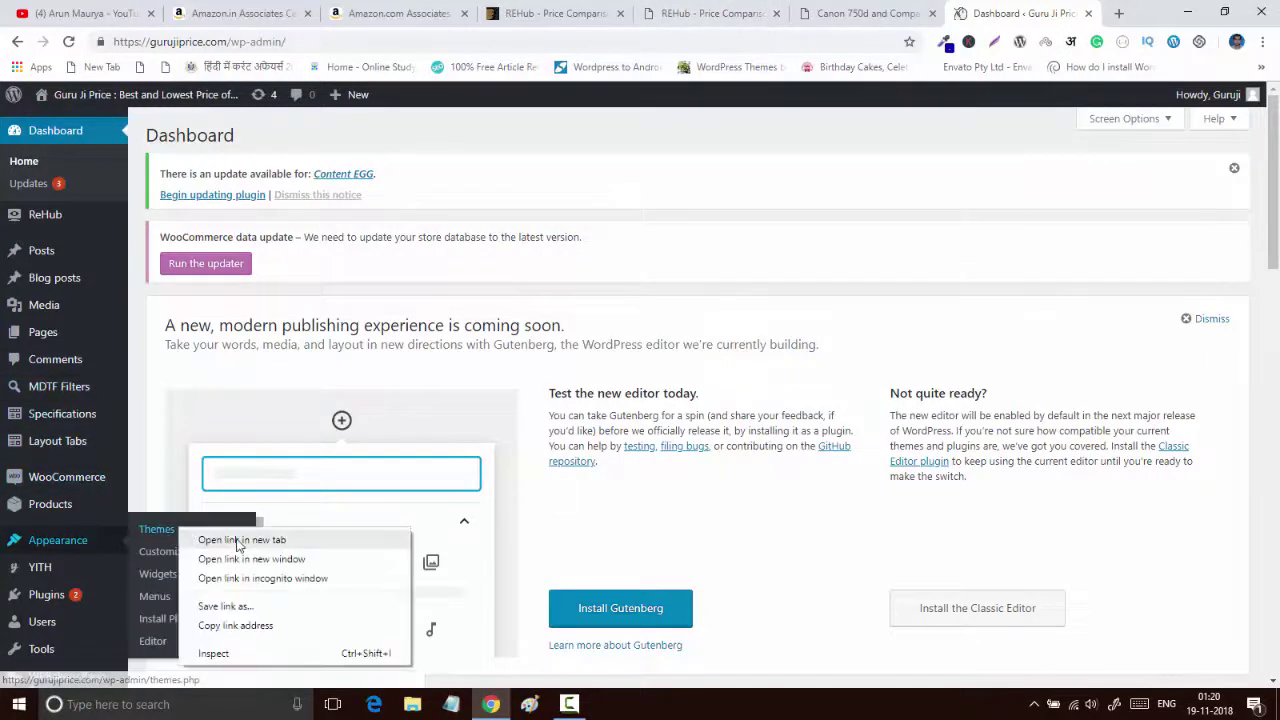
pyautogui.click(215, 540)
pyautogui.click(1060, 8)
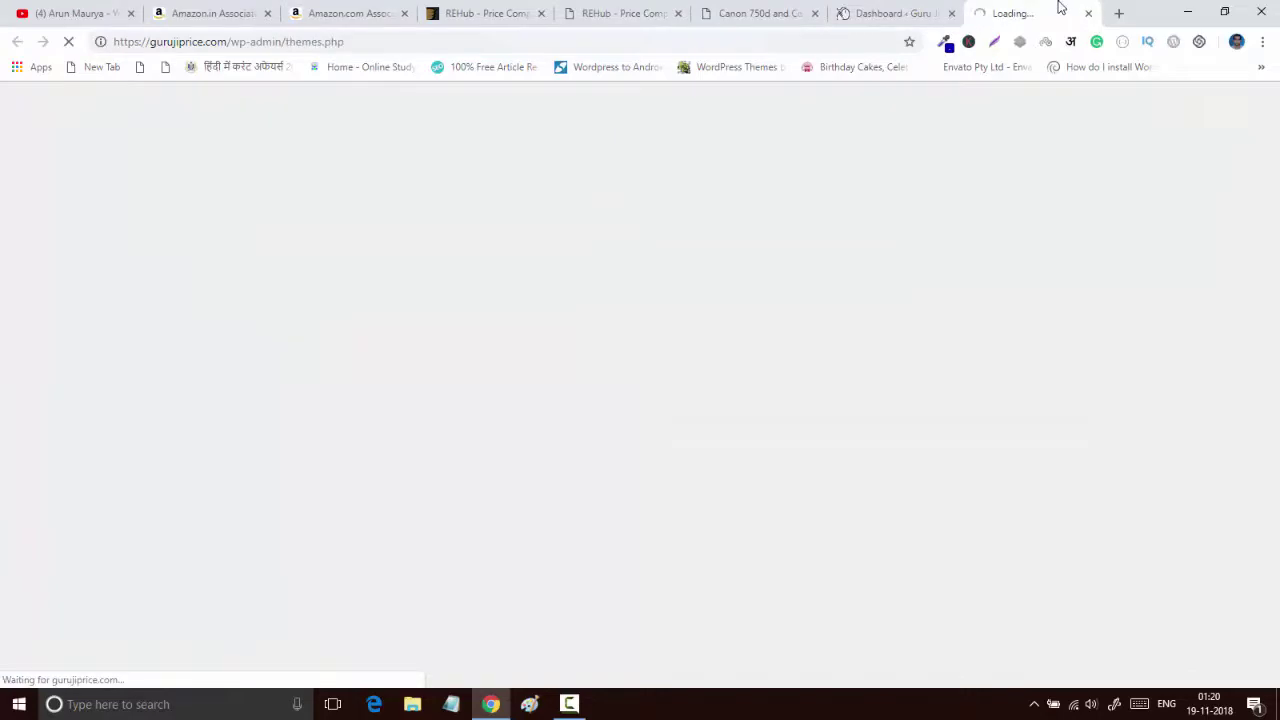
# Look over the Canon 750d comparison demo and the REHub child theme demos such as Rewise, ReCompare and Dokan
pyautogui.click(724, 11)
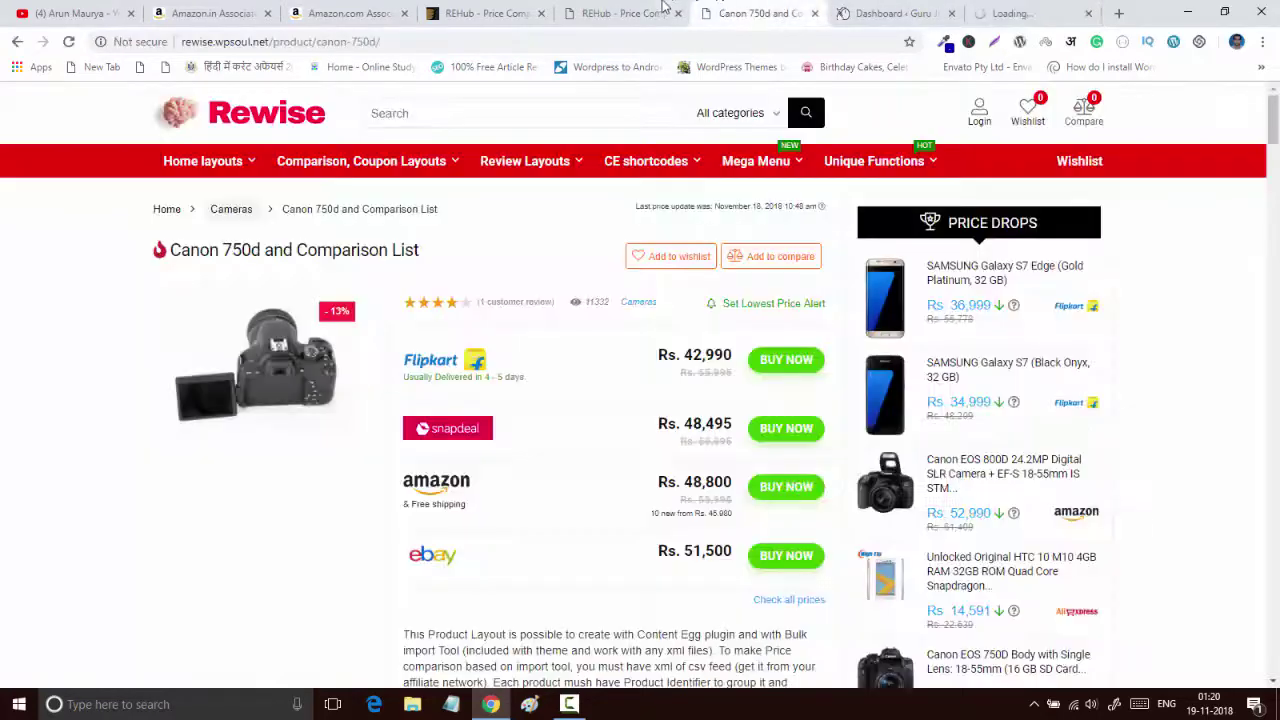
pyautogui.click(665, 11)
pyautogui.scroll(-1, 650, 295)
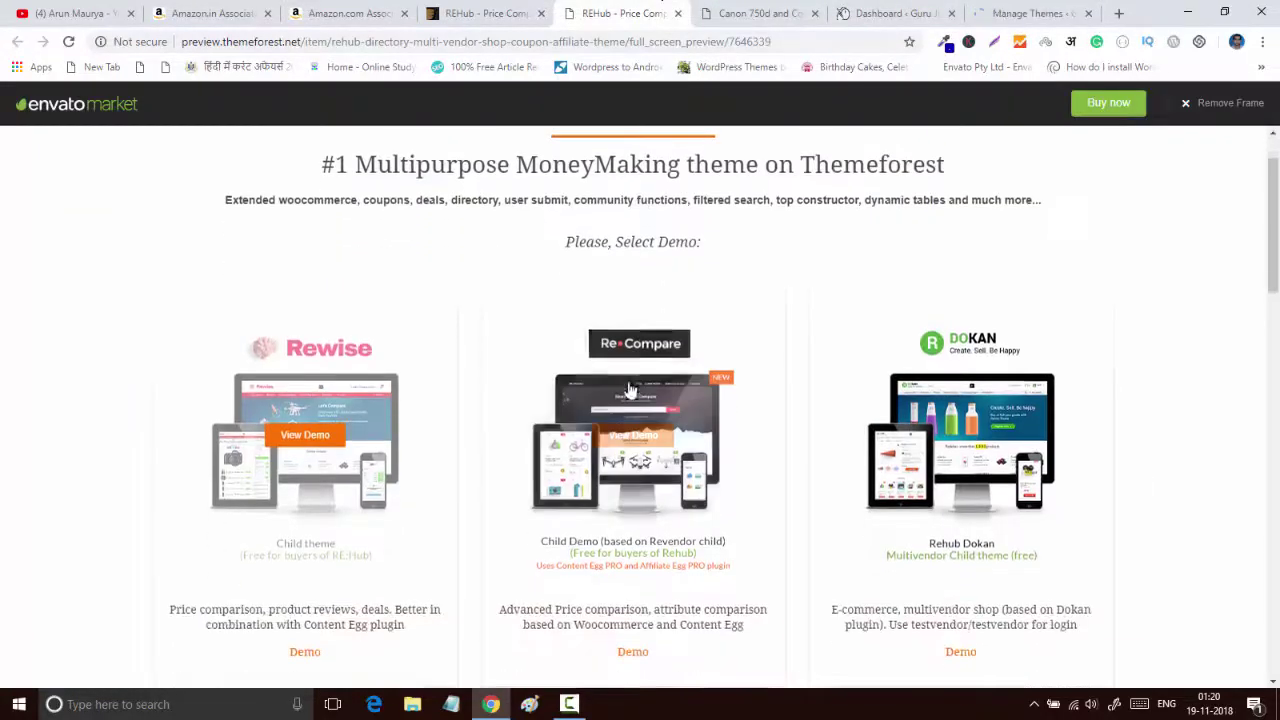
pyautogui.scroll(-1, 700, 340)
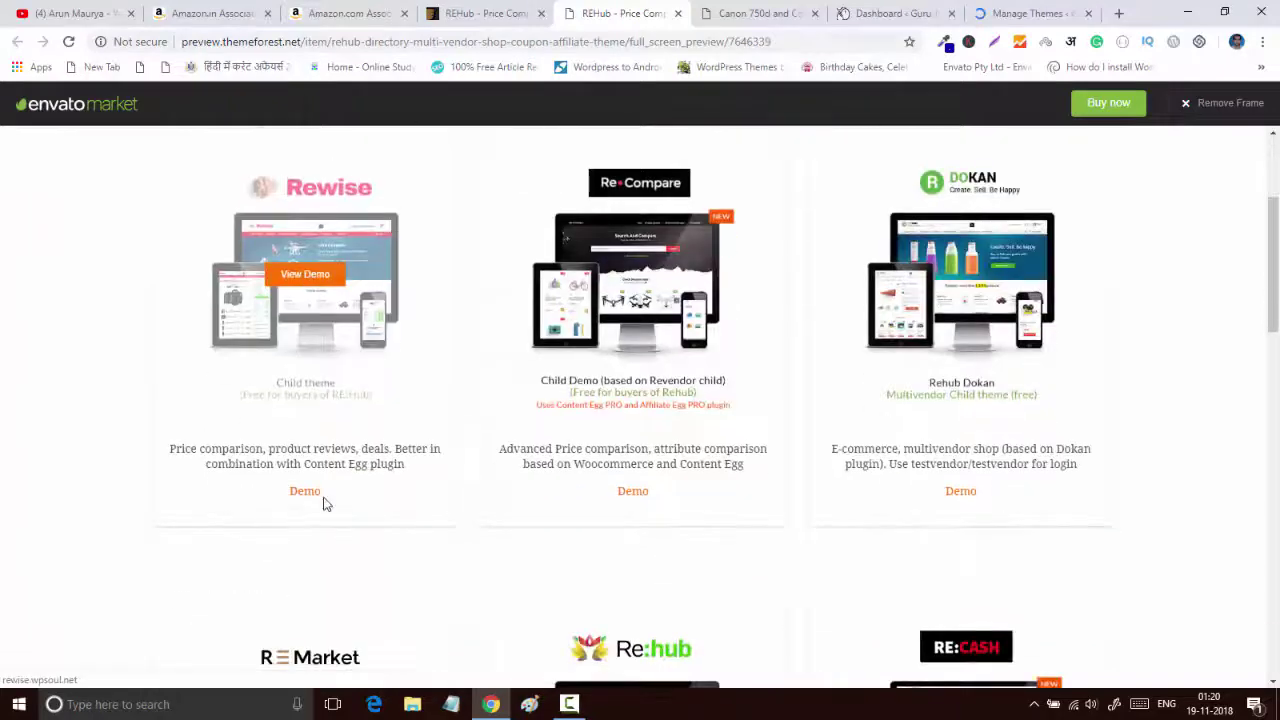
pyautogui.scroll(-1, 323, 503)
# Examine the themes installed on the Guru Ji Price site, including the active Rewise child theme
pyautogui.click(1001, 10)
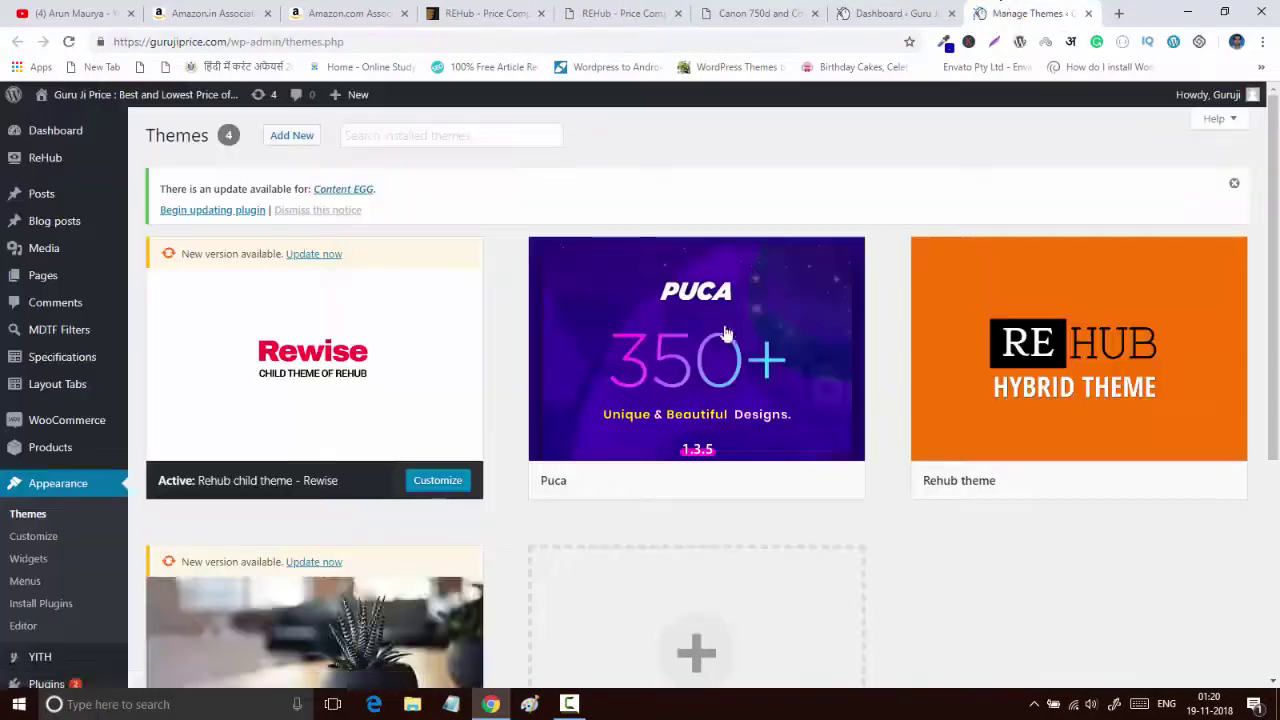
pyautogui.scroll(-1, 405, 401)
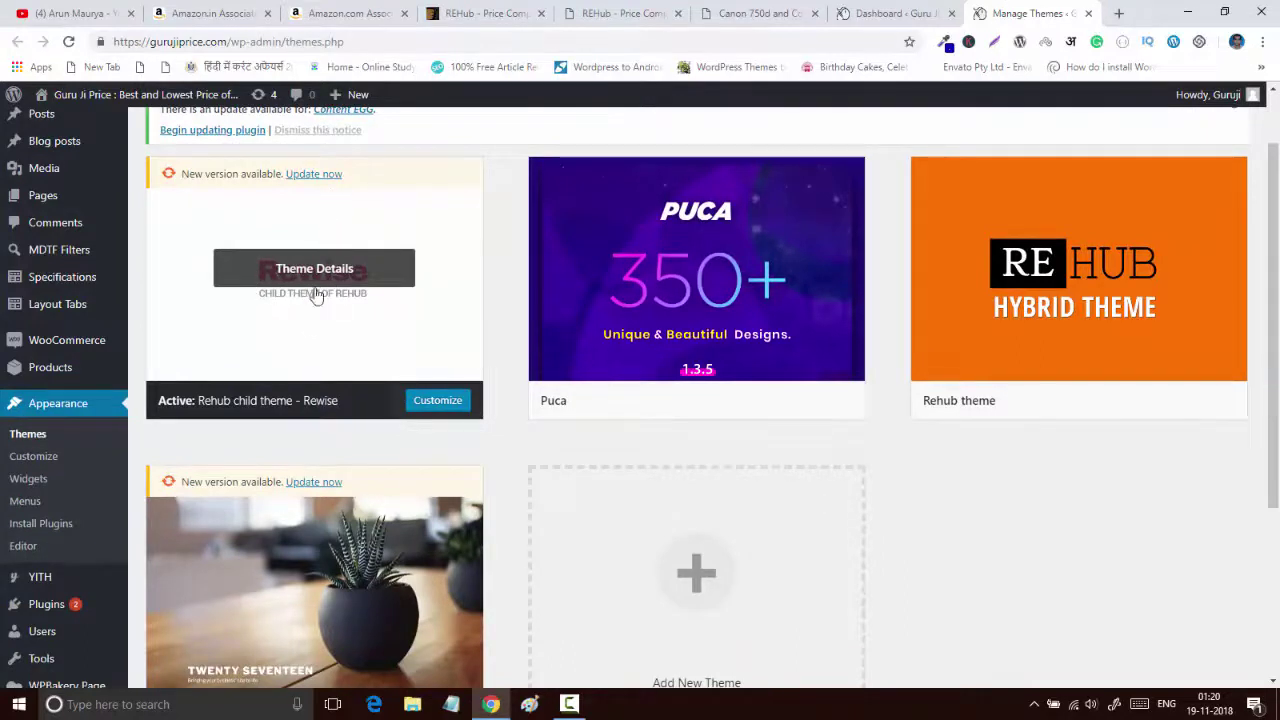
pyautogui.scroll(1, 323, 266)
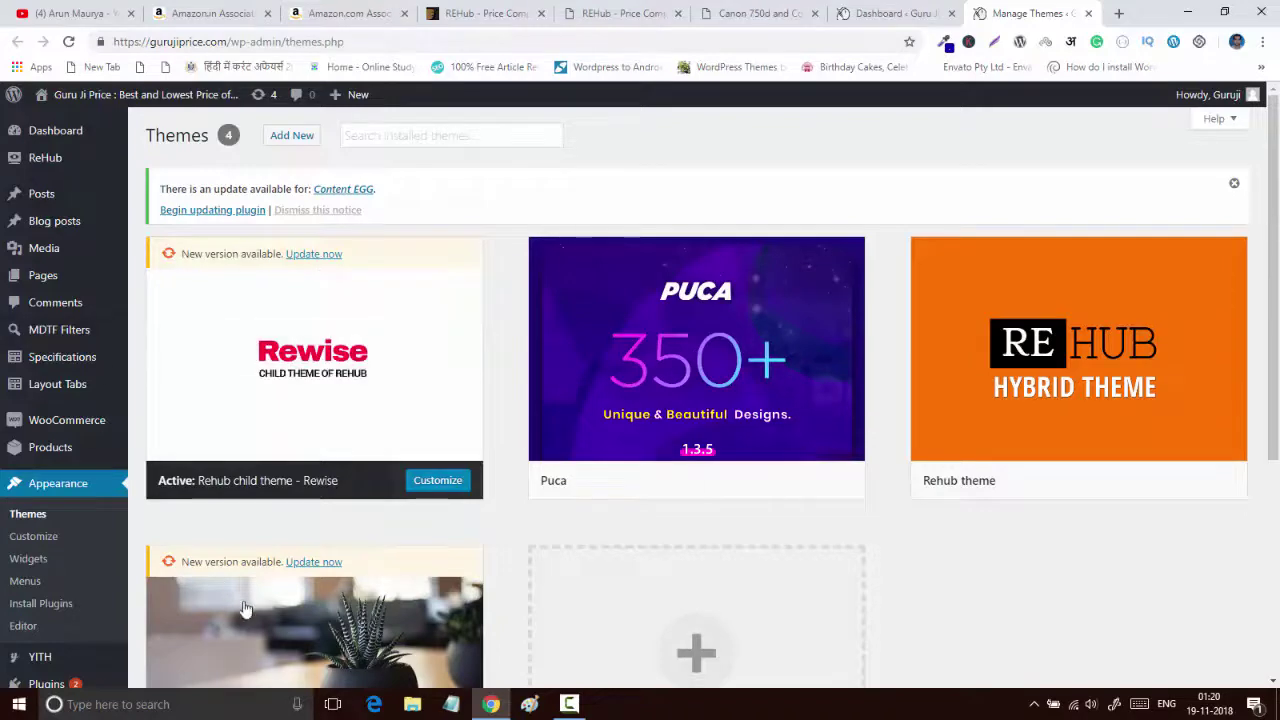
pyautogui.scroll(-2, 246, 608)
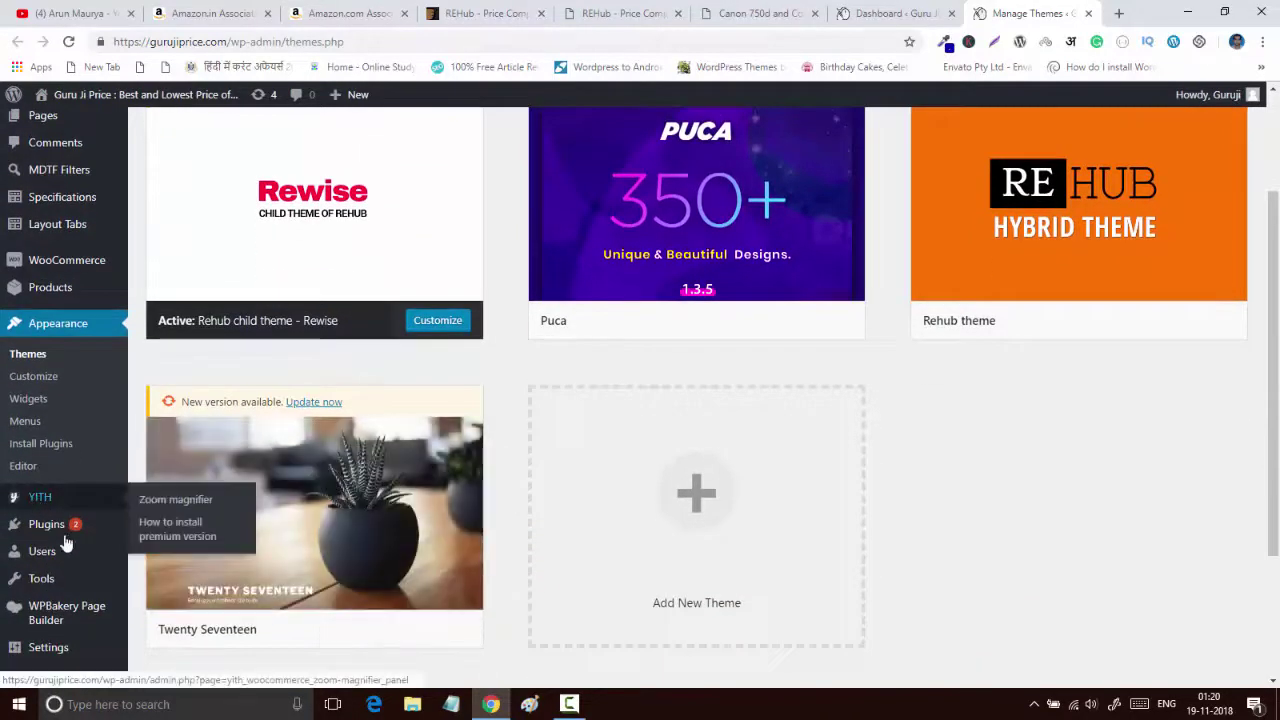
pyautogui.scroll(2, 57, 251)
# Open the ReHub theme's plugins page and examine its bundled plugins and the bonus plugins offered for download
pyautogui.moveTo(63, 168)
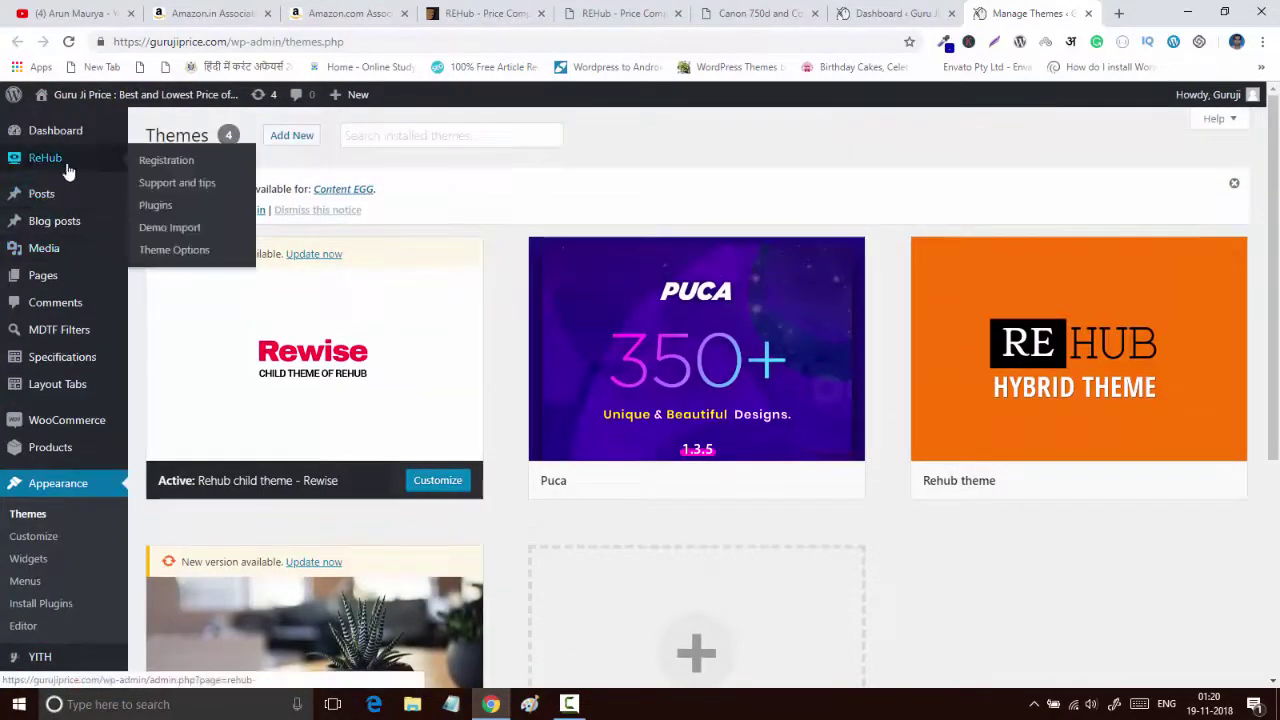
pyautogui.click(166, 208)
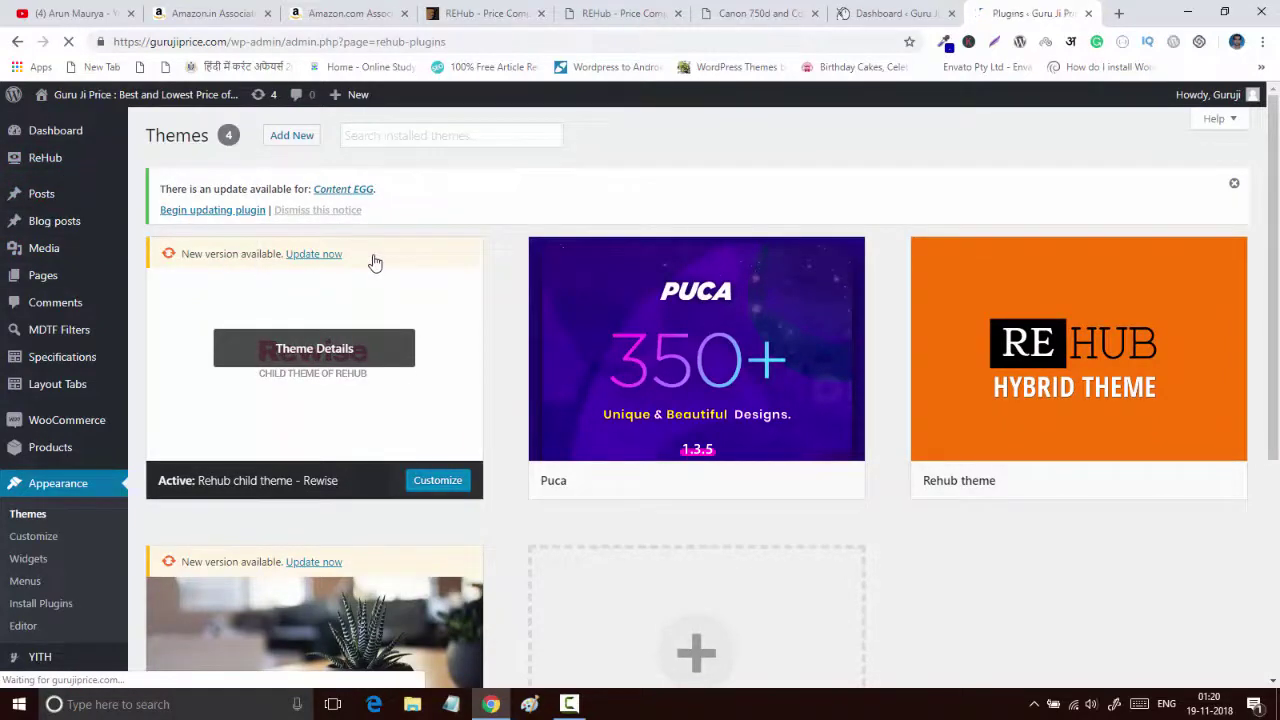
pyautogui.scroll(-3, 376, 435)
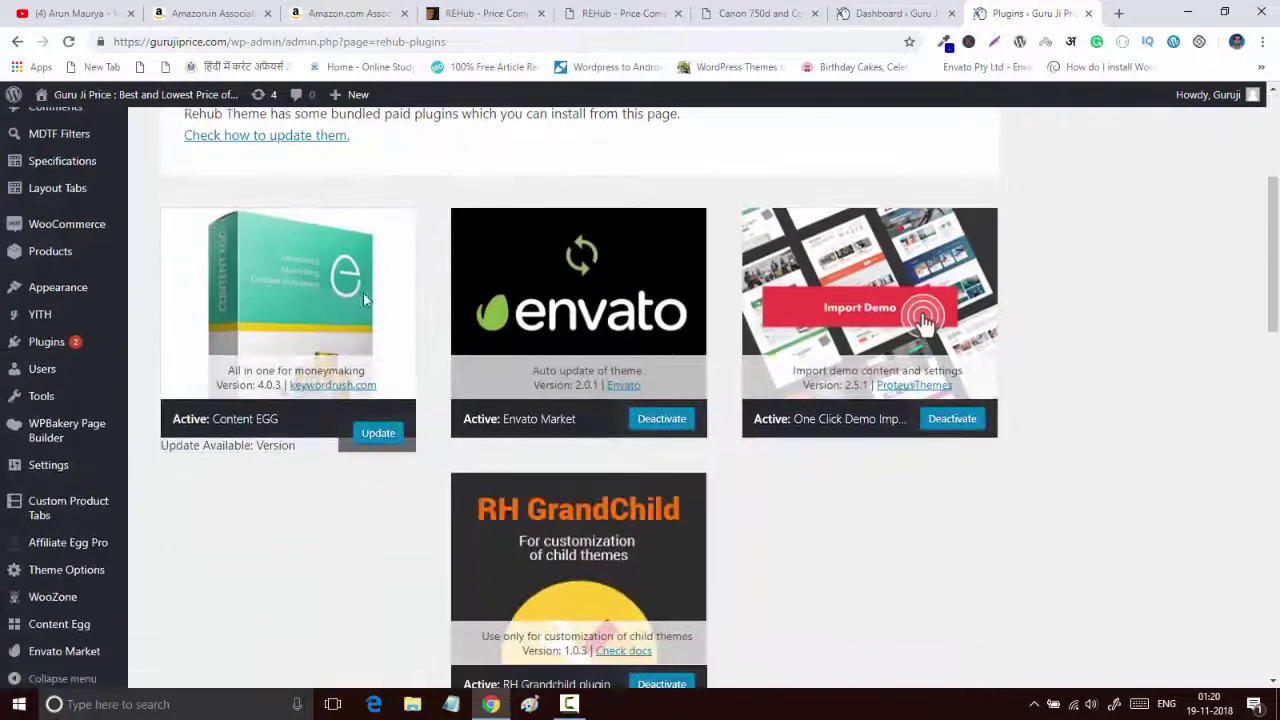
pyautogui.scroll(-7, 826, 518)
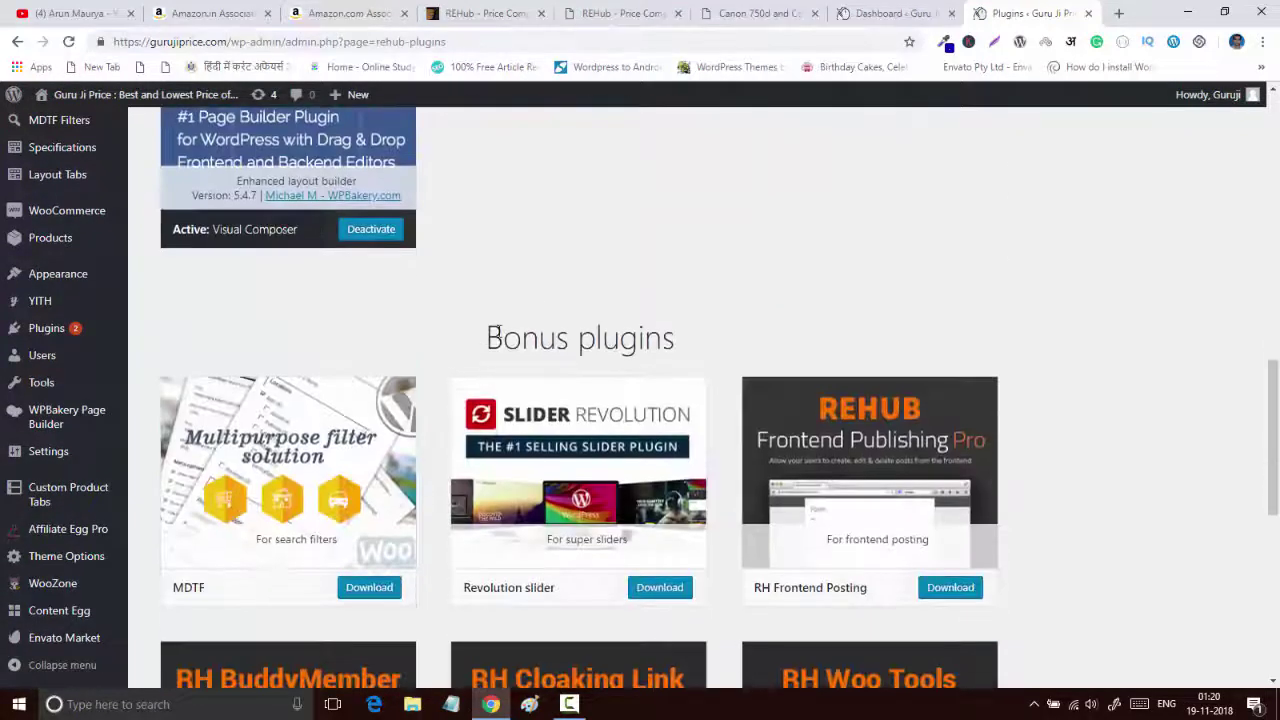
pyautogui.moveTo(487, 336); pyautogui.dragTo(707, 341)
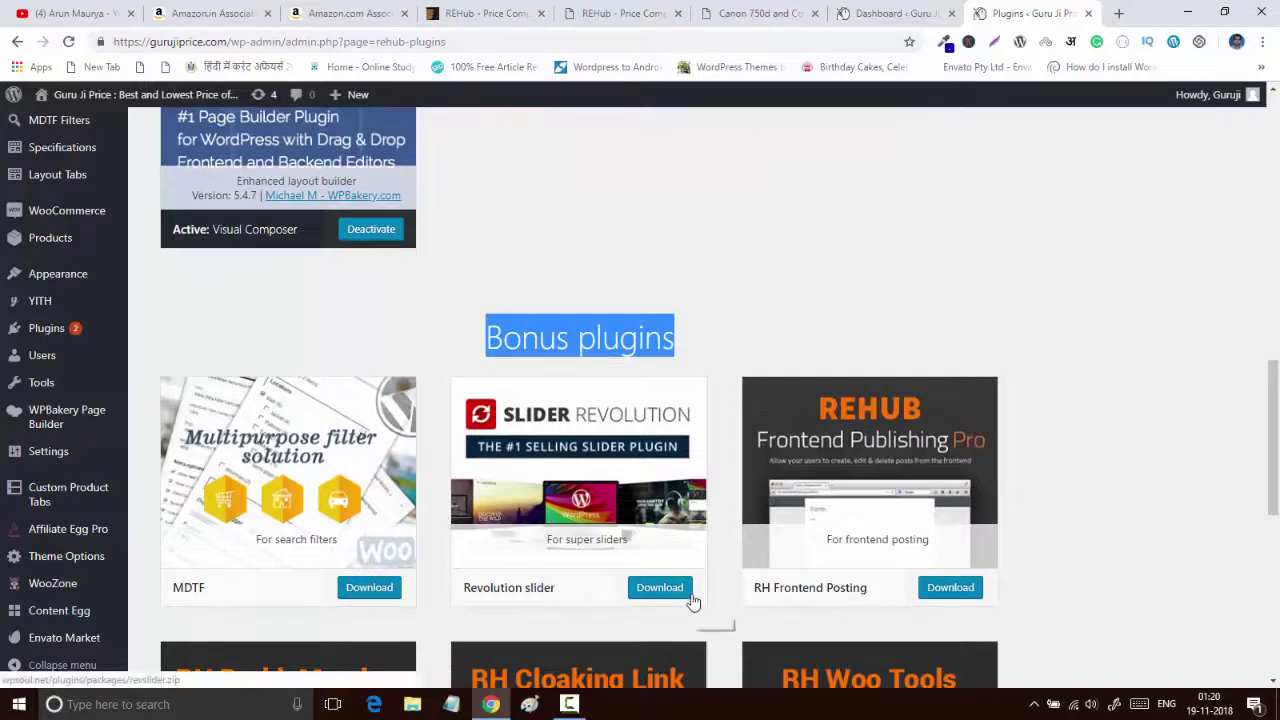
pyautogui.scroll(-3, 693, 601)
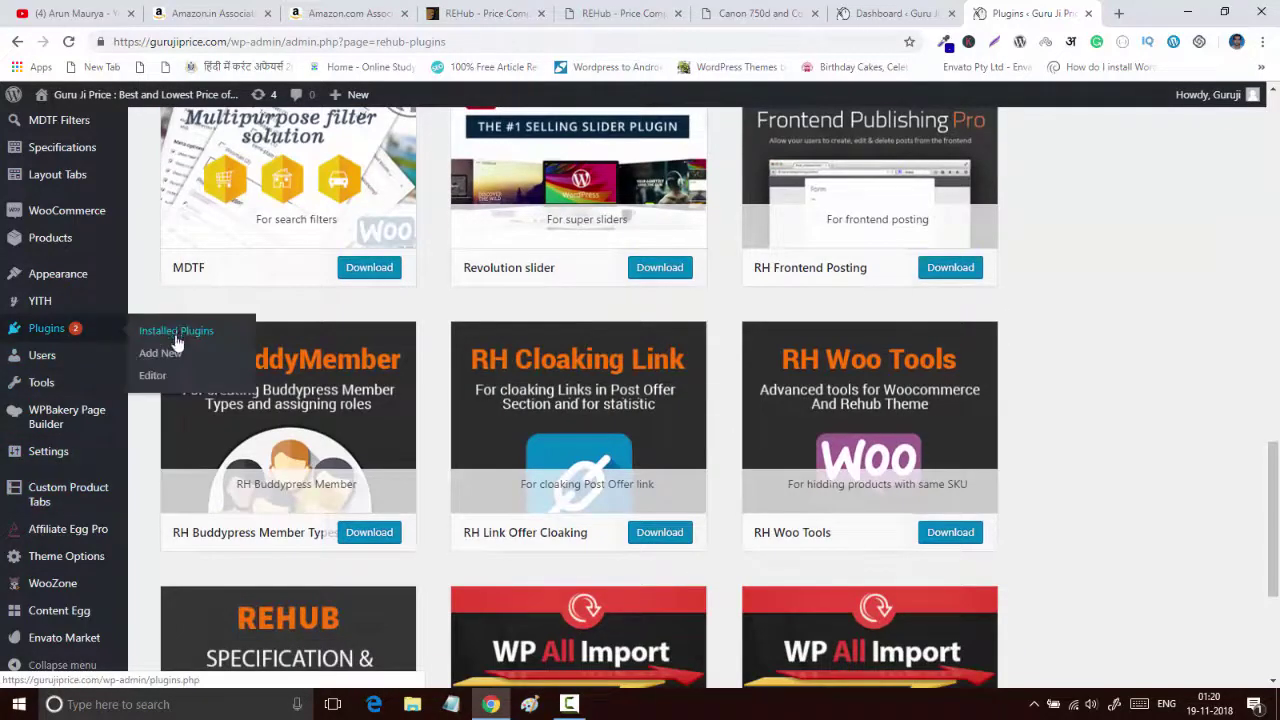
pyautogui.scroll(-1, 34, 508)
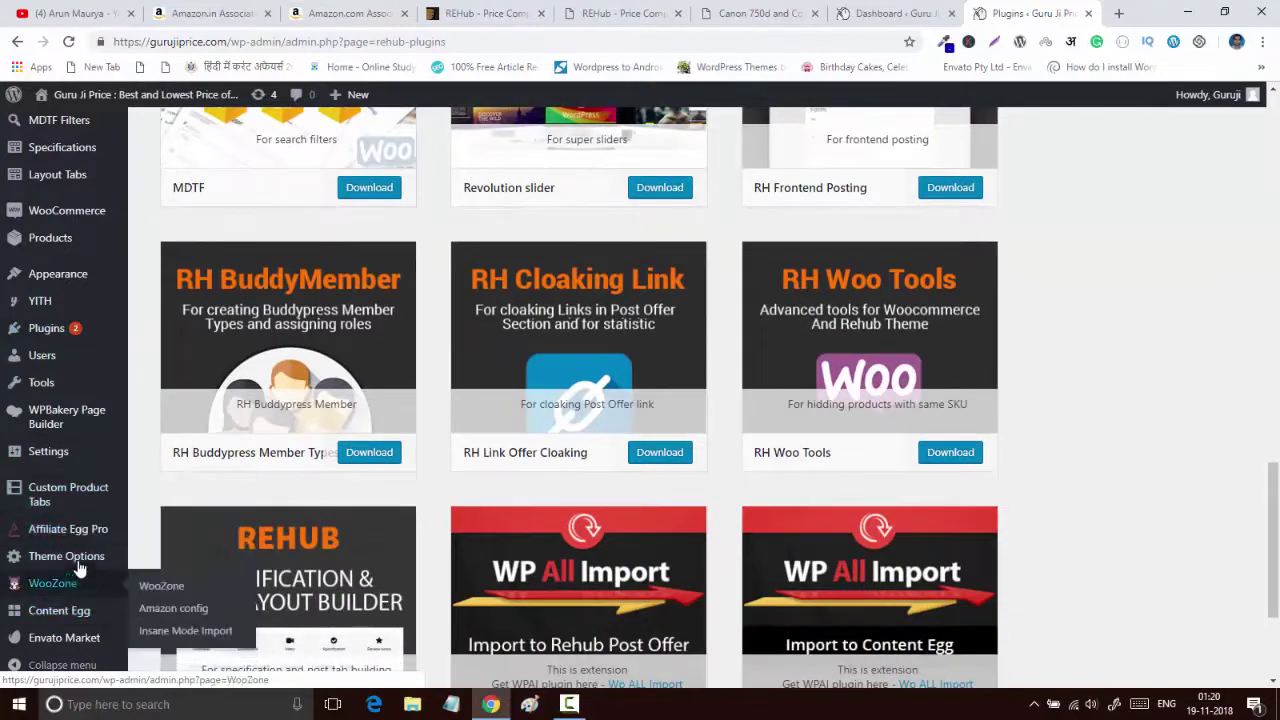
pyautogui.scroll(5, 385, 254)
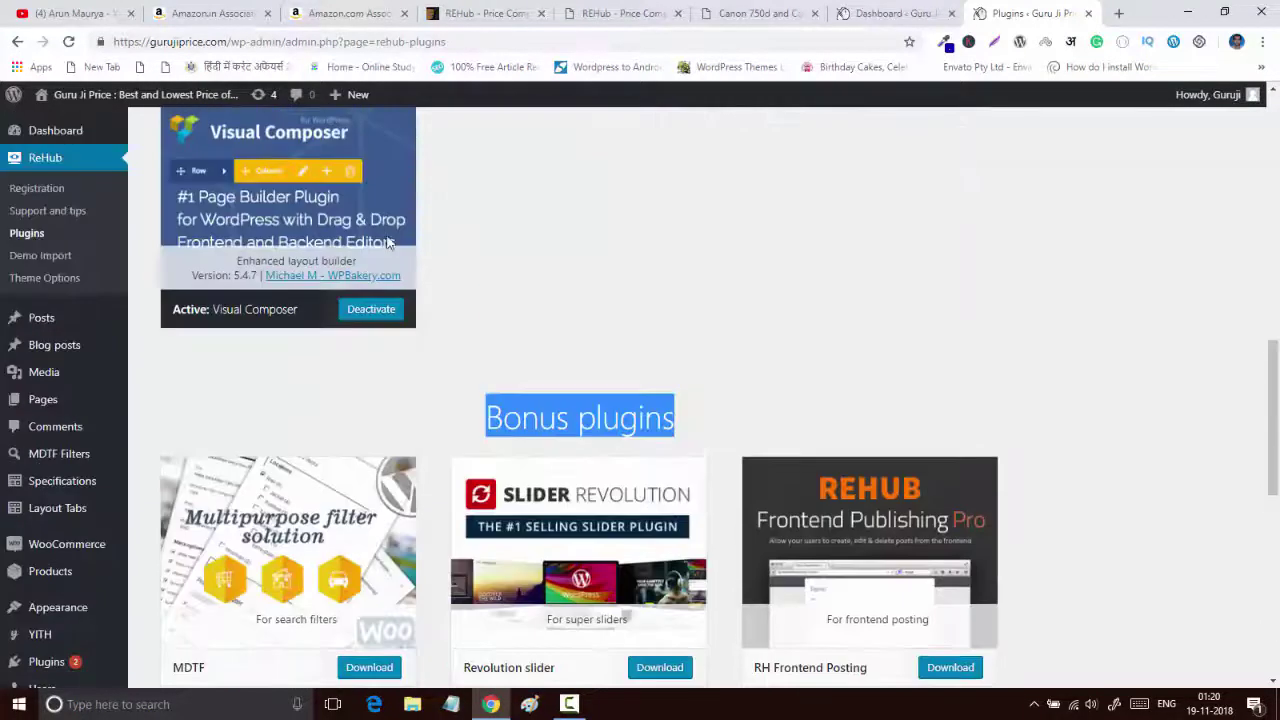
pyautogui.scroll(3, 314, 200)
pyautogui.scroll(-5, 314, 200)
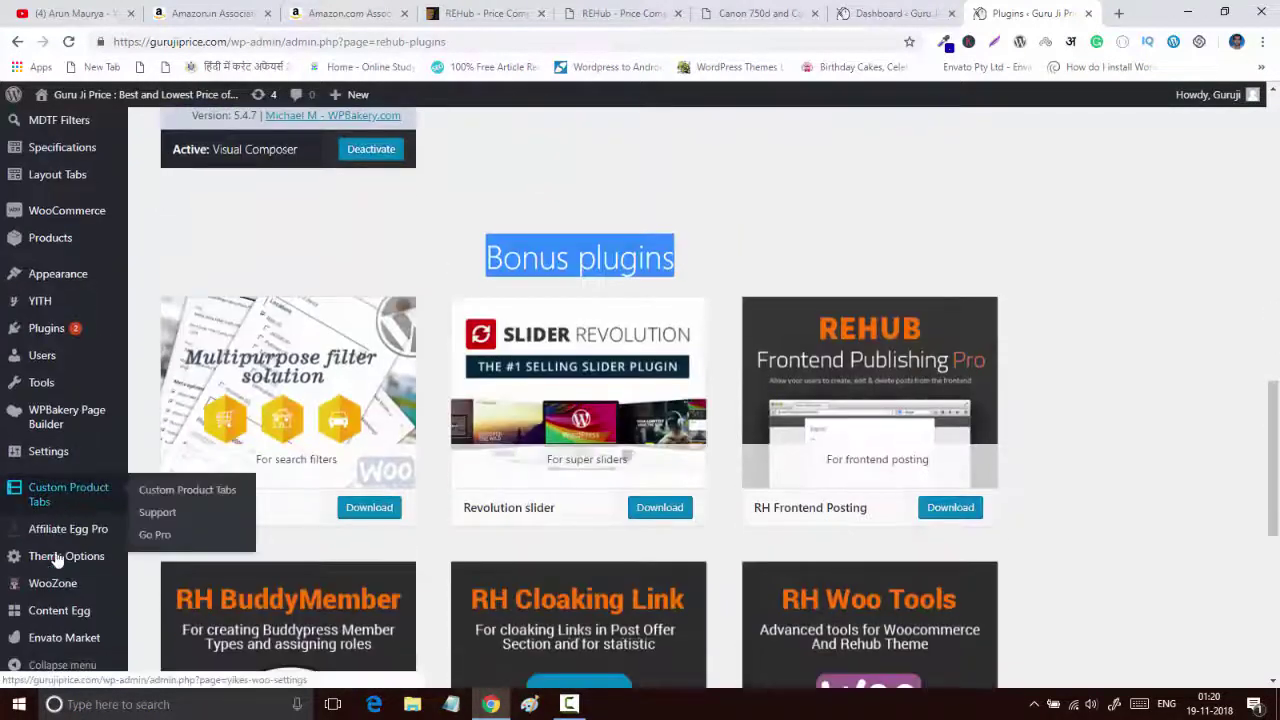
# Open the Affiliate Egg Pro settings and look through the general settings
pyautogui.moveTo(60, 530)
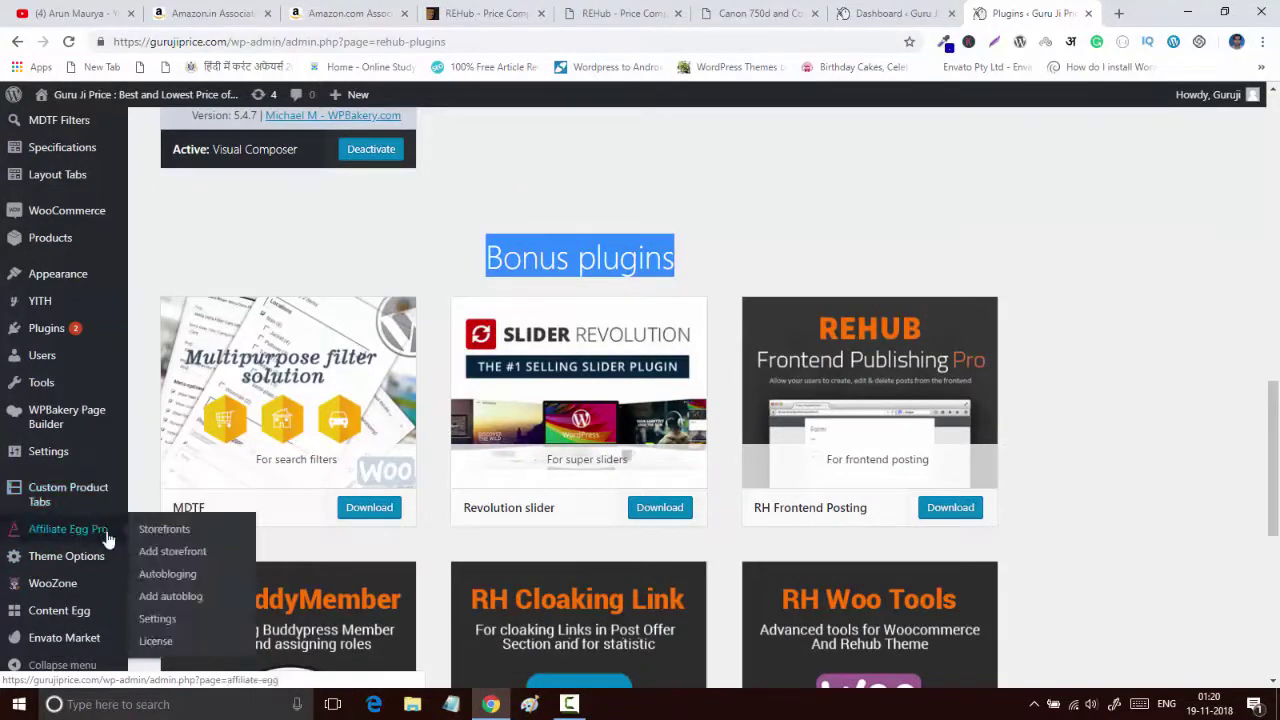
pyautogui.click(156, 622)
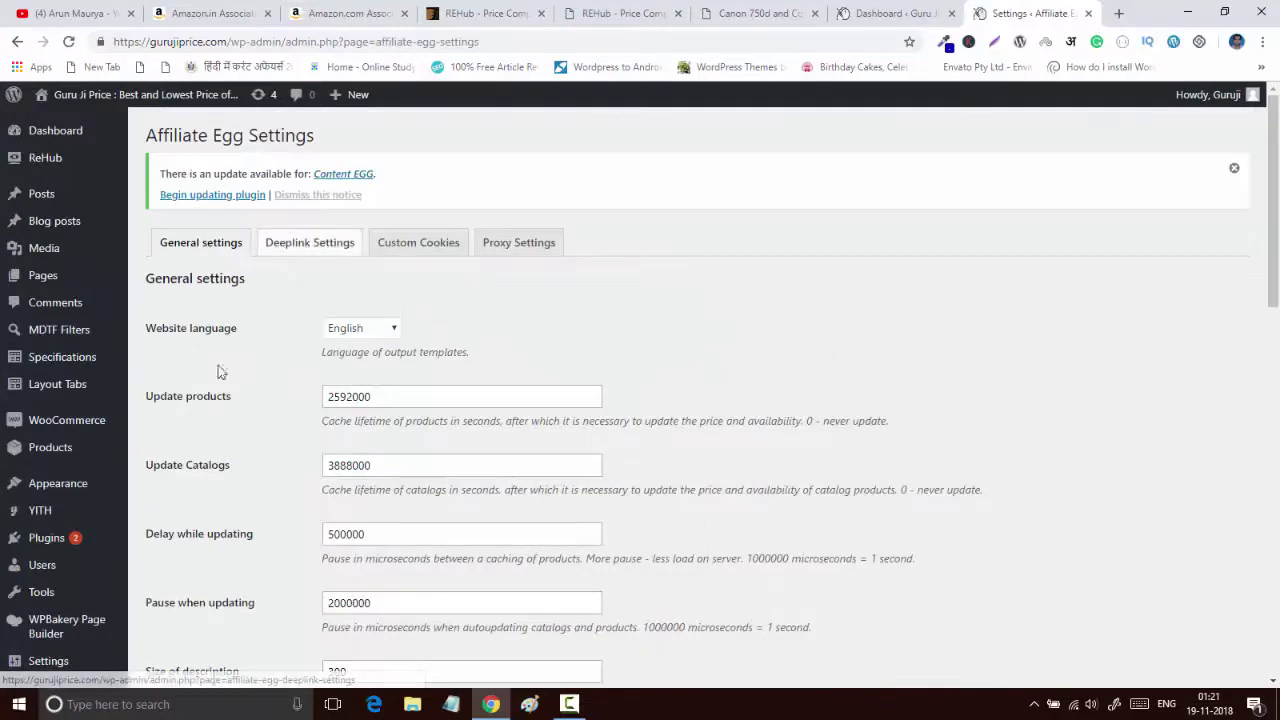
pyautogui.scroll(-2, 143, 506)
pyautogui.scroll(-2, 40, 645)
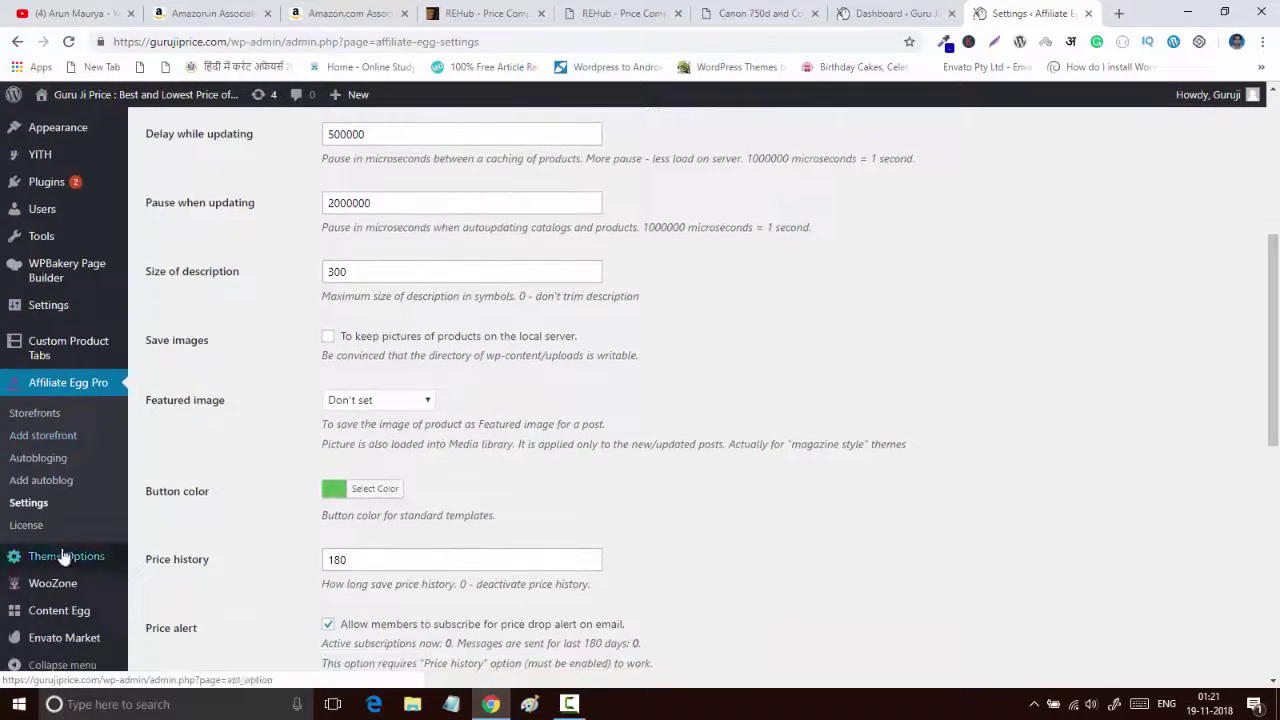
# Activate the Tatacliq.com and Snapdeal.com modules in Content Egg's Affiliate Egg integration and save the changes
pyautogui.moveTo(62, 622)
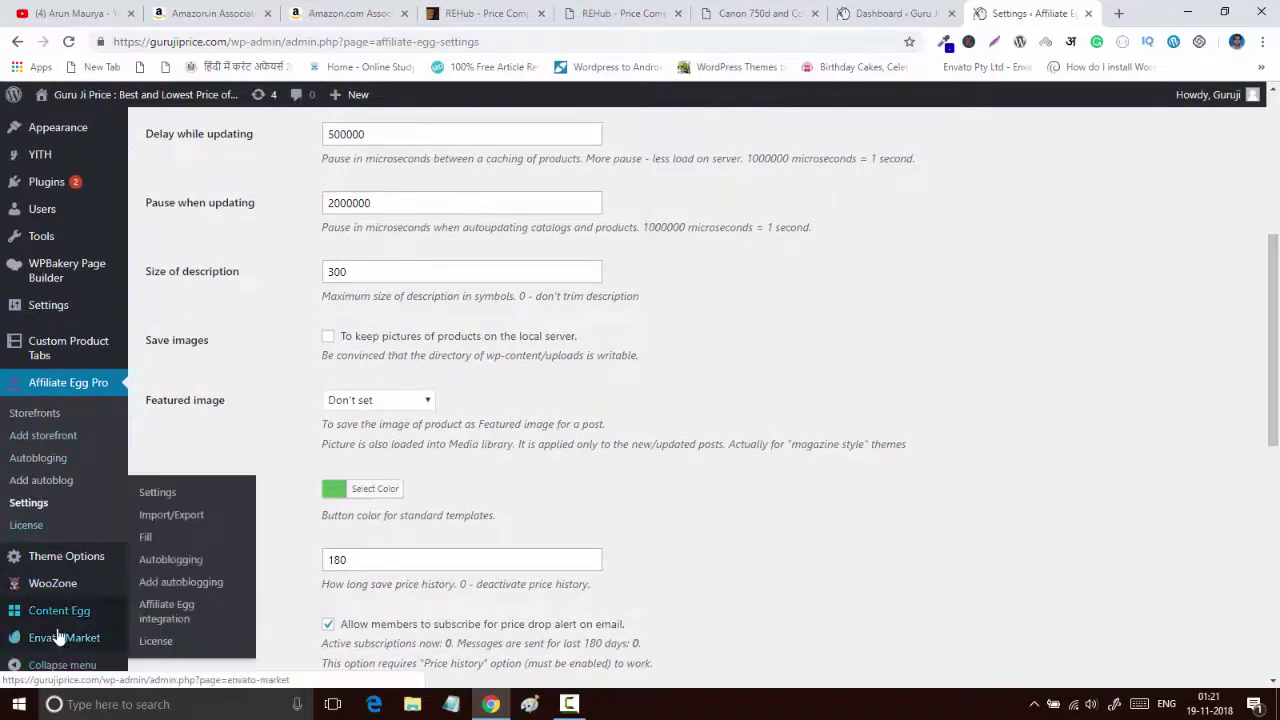
pyautogui.click(168, 618)
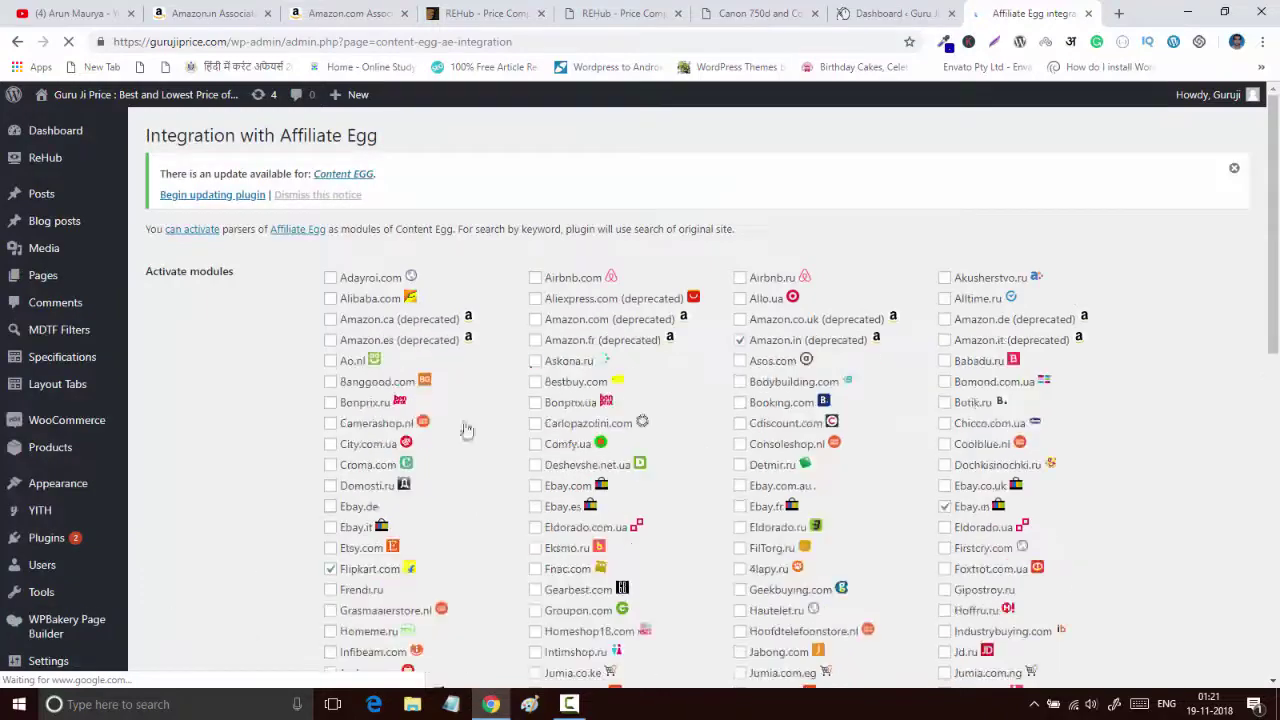
pyautogui.scroll(-4, 533, 374)
pyautogui.scroll(-2, 533, 374)
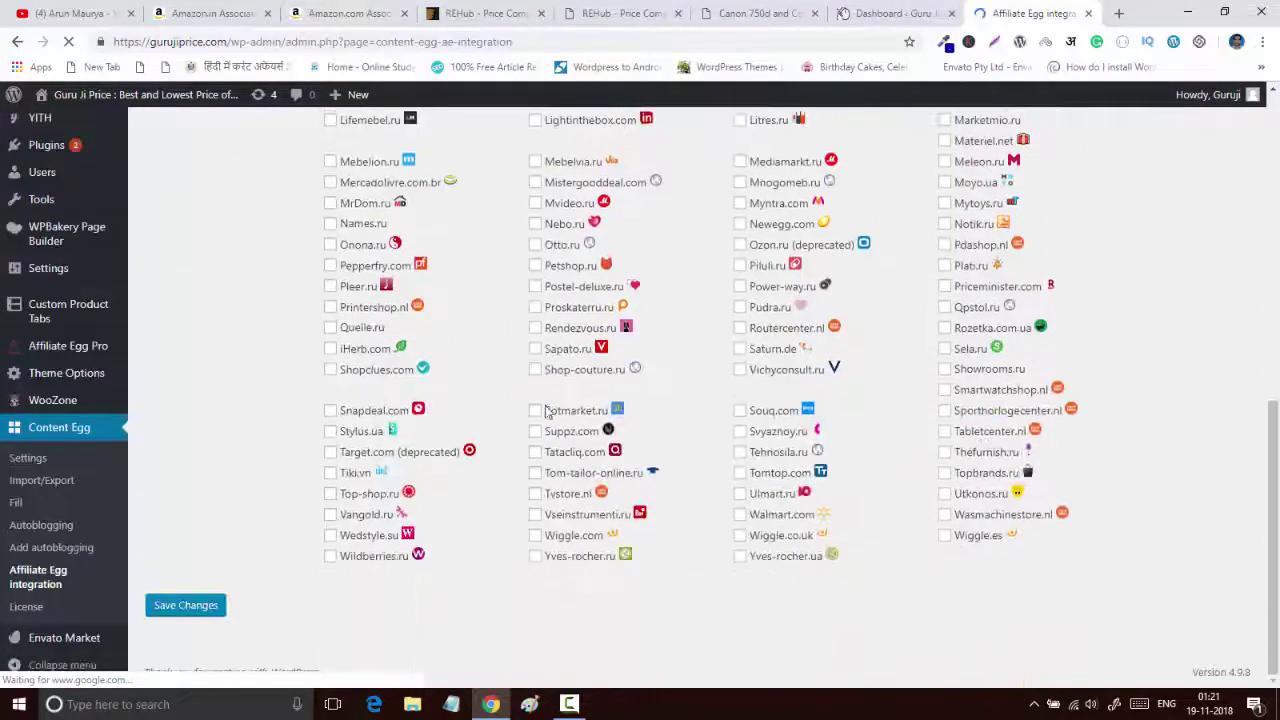
pyautogui.scroll(2, 240, 500)
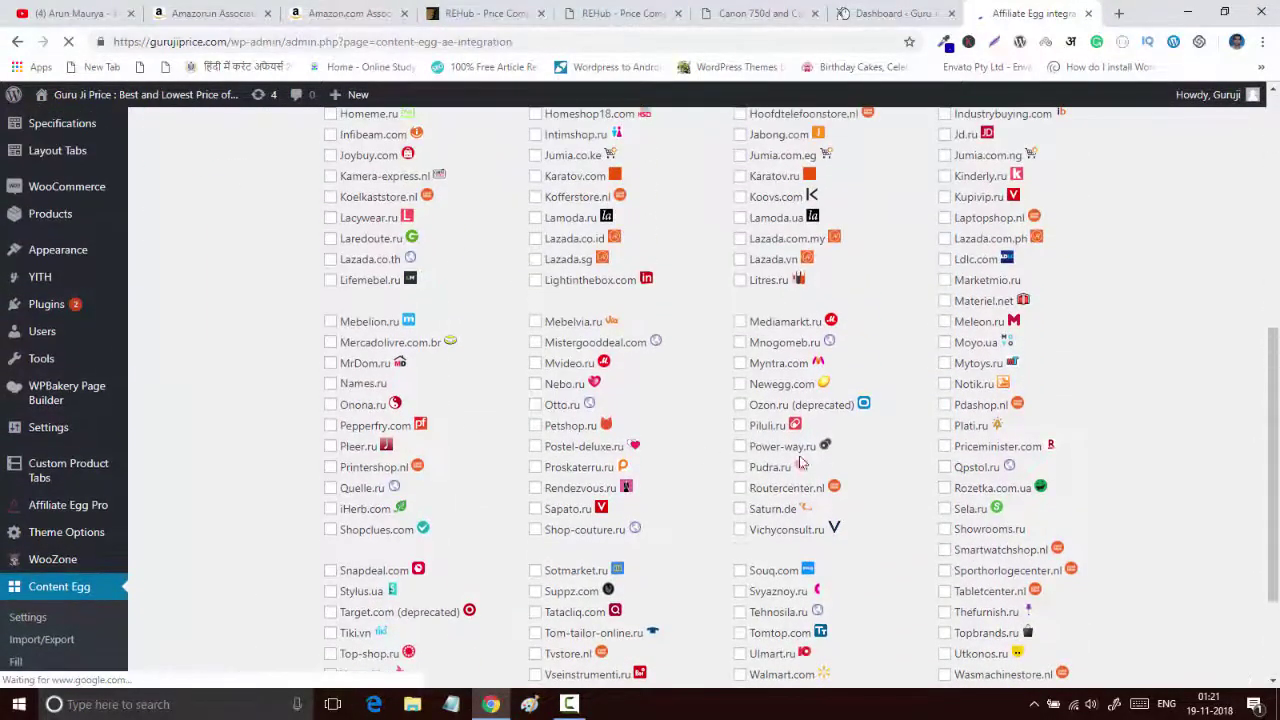
pyautogui.scroll(-2, 145, 610)
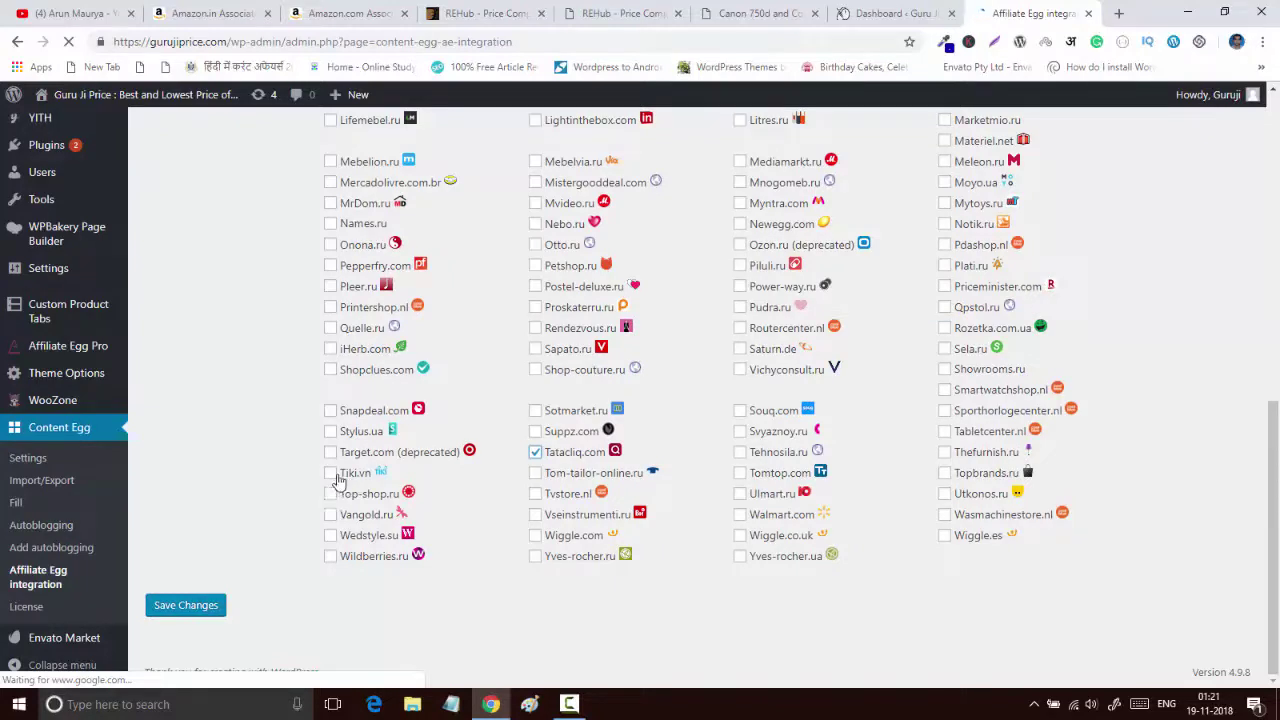
pyautogui.click(386, 410)
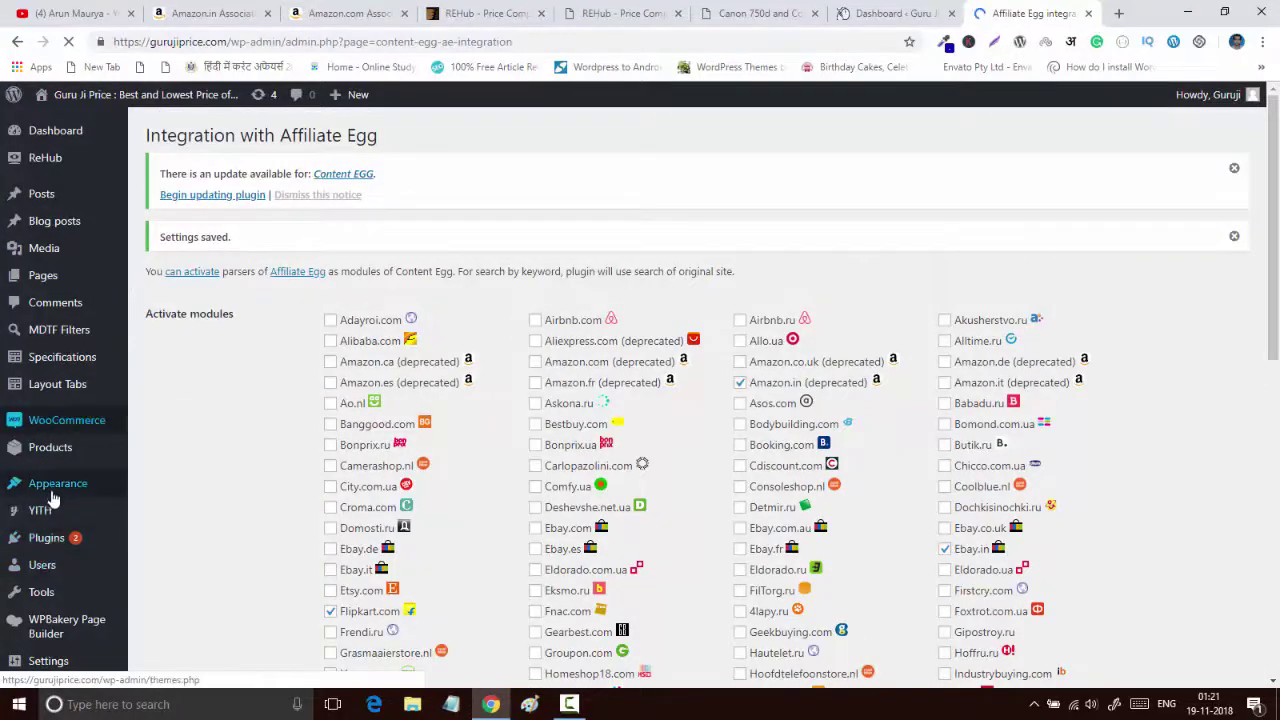
# Enable the AE:Snapdeal.com module in the Content Egg settings and save the changes
pyautogui.moveTo(50, 467)
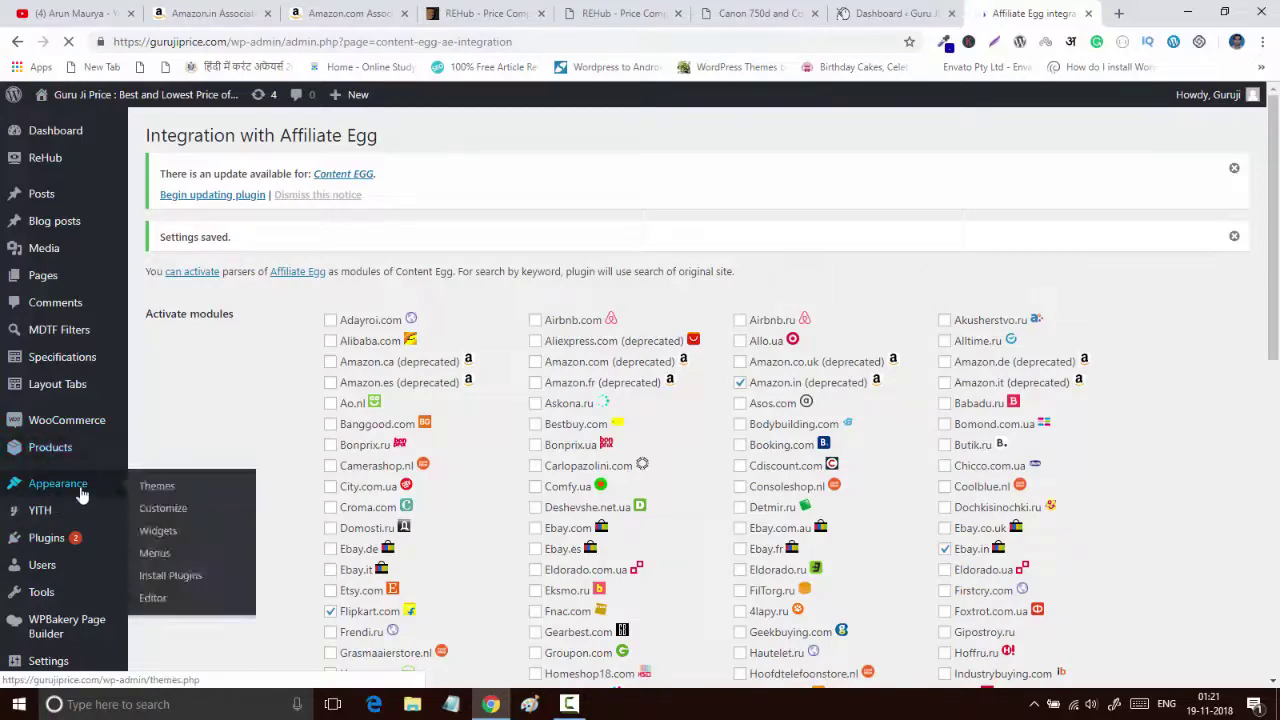
pyautogui.moveTo(53, 553)
pyautogui.scroll(-3, 50, 560)
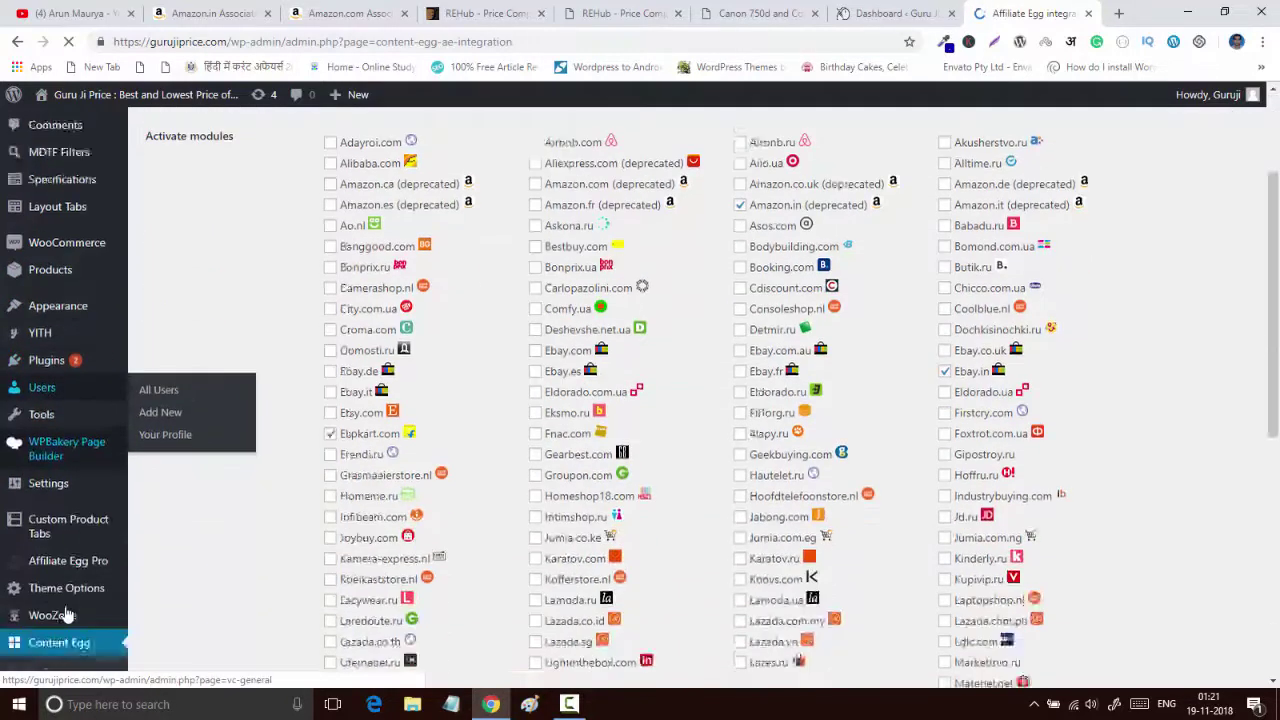
pyautogui.click(63, 540)
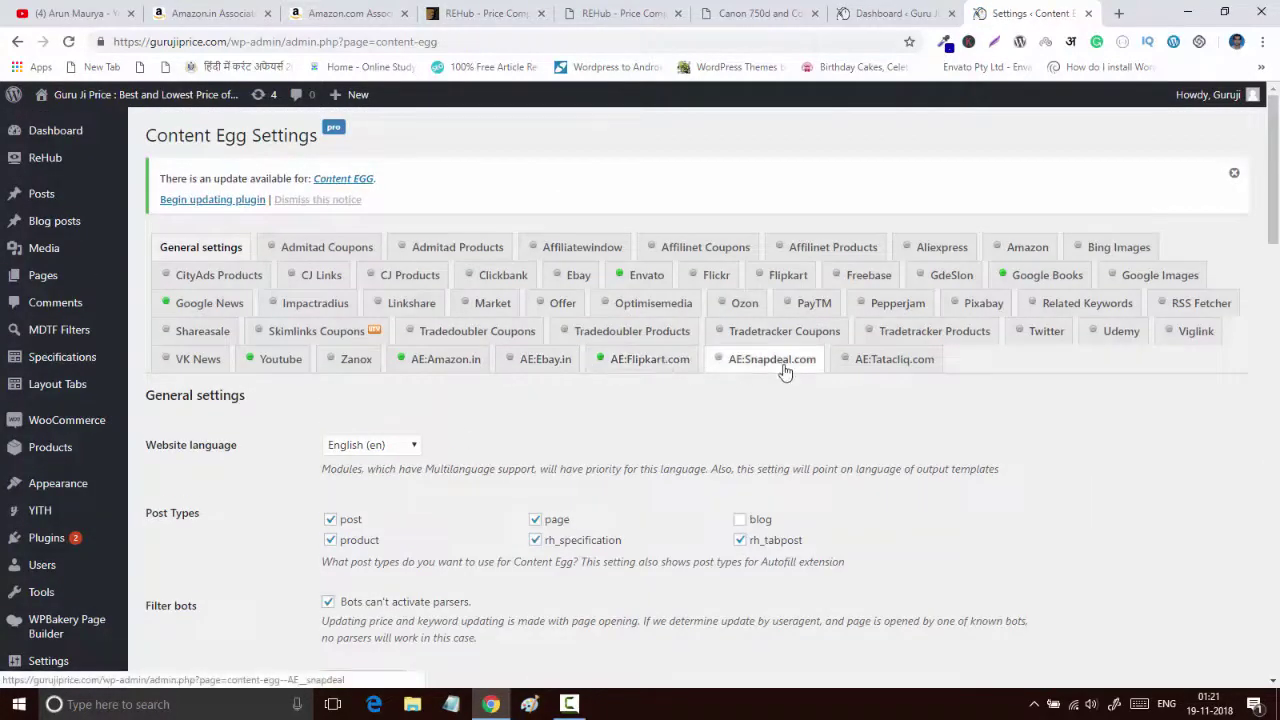
pyautogui.click(760, 370)
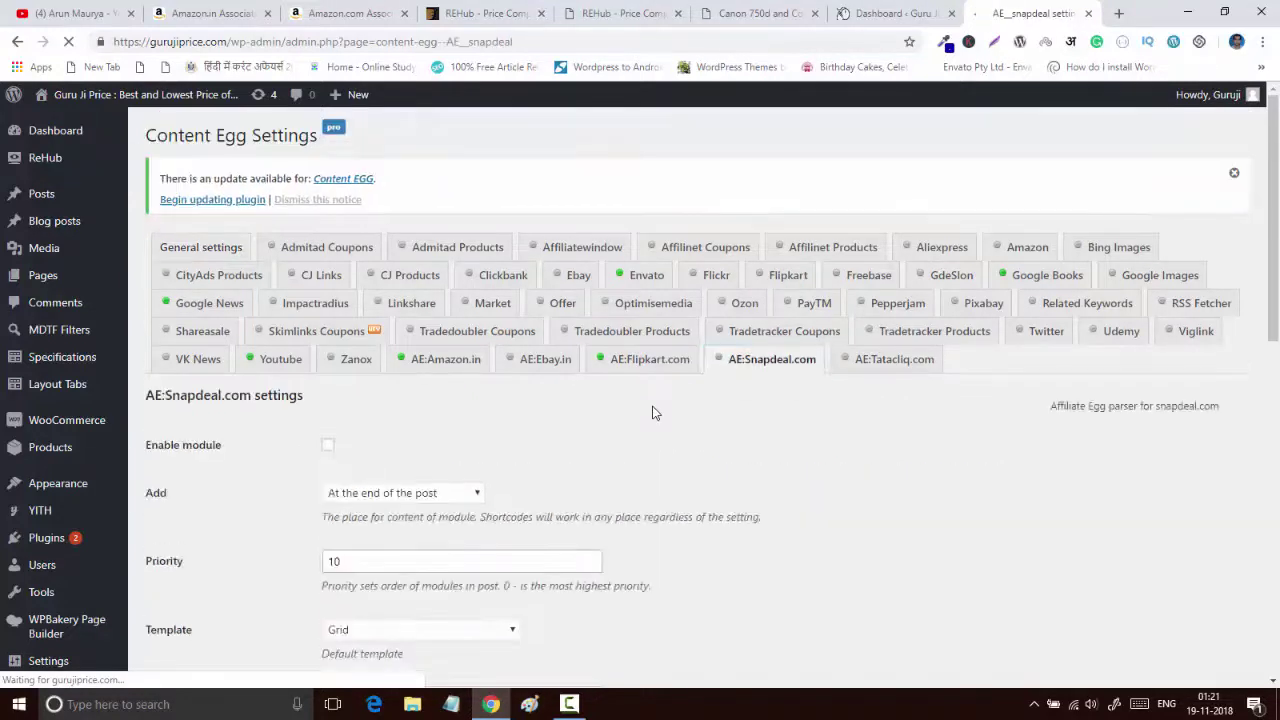
pyautogui.click(329, 447)
pyautogui.scroll(-15, 335, 510)
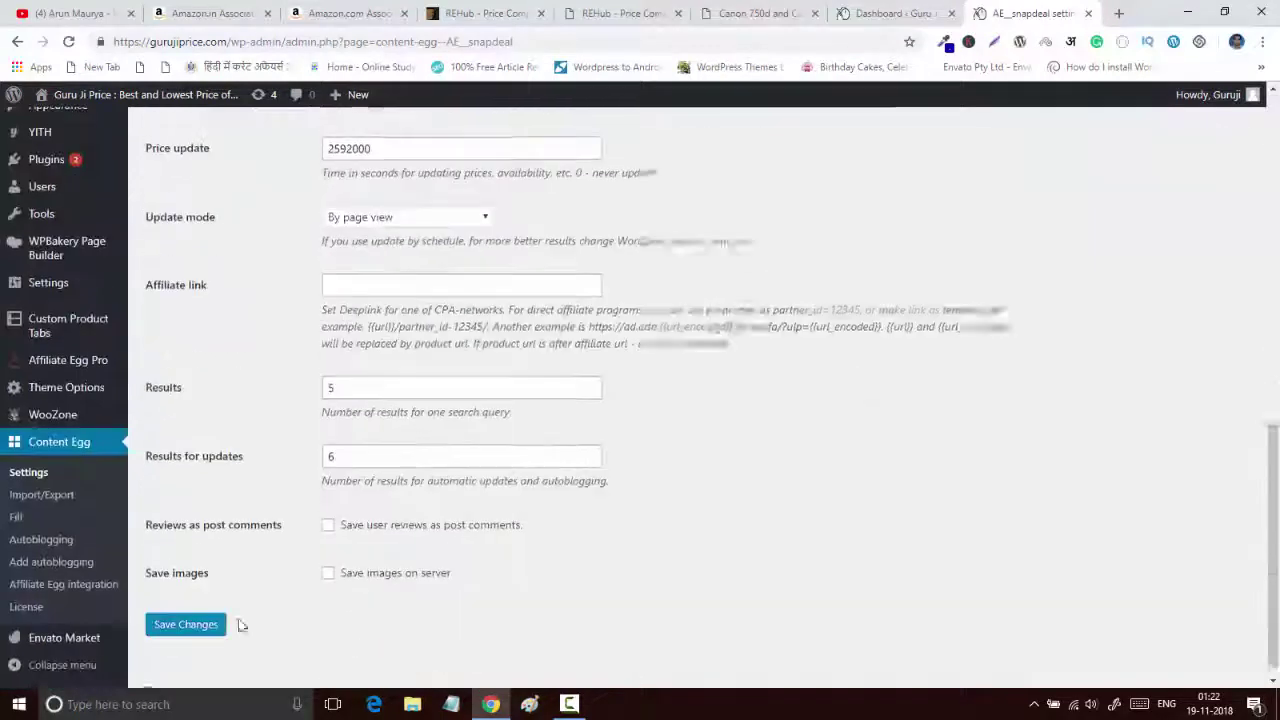
pyautogui.click(185, 607)
pyautogui.scroll(4, 305, 400)
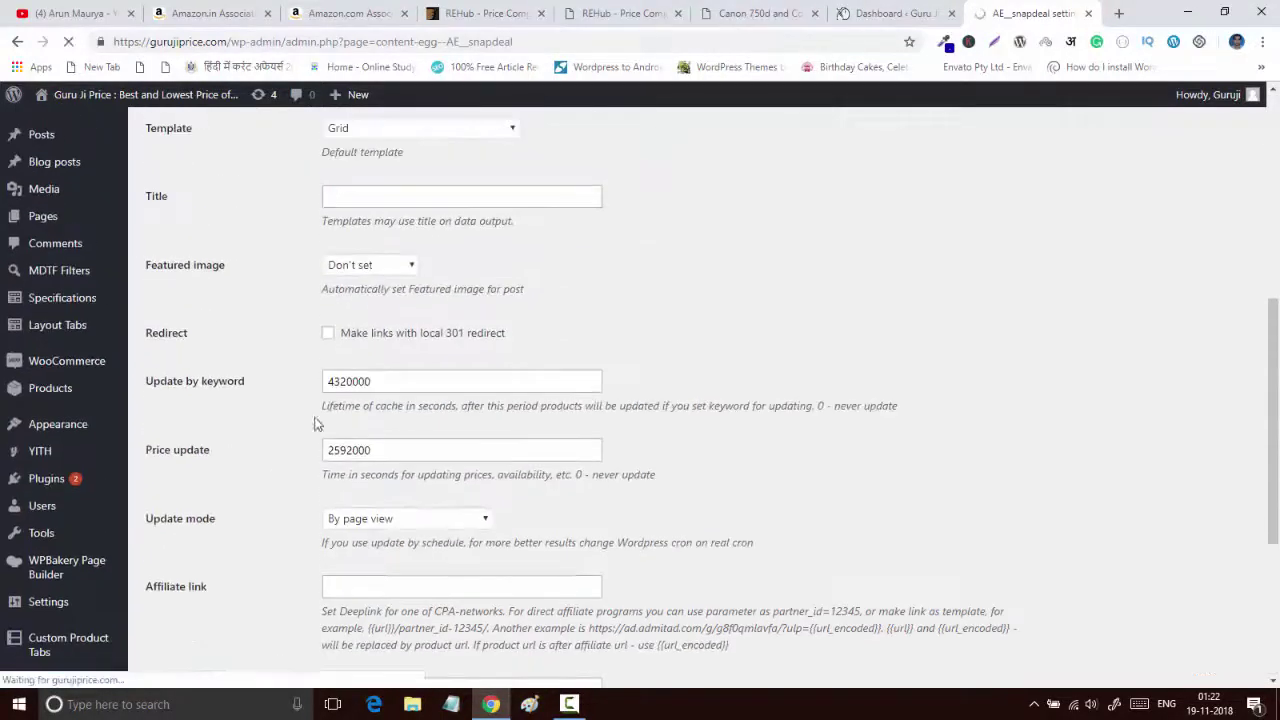
pyautogui.scroll(-4, 295, 340)
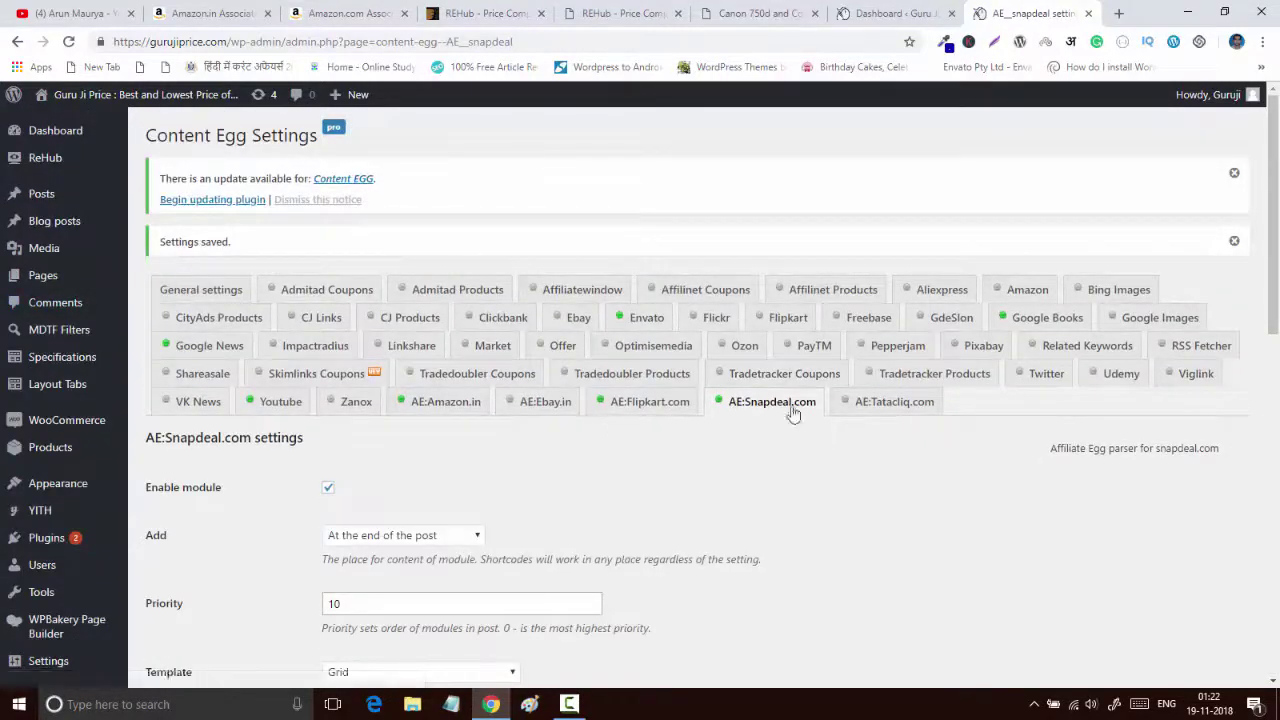
# Add AE:Snapdeal.com to the Content Egg modules saved to the post offer section in ReHub's affiliate theme options, and save
pyautogui.moveTo(52, 162)
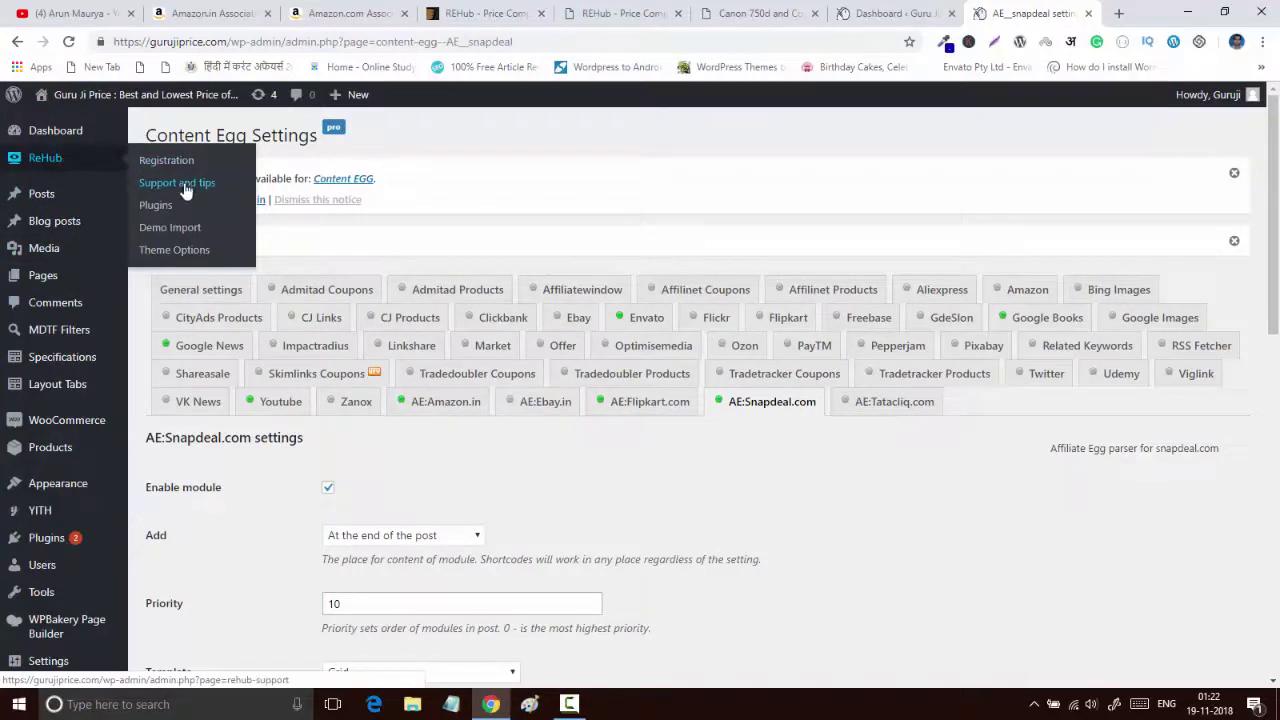
pyautogui.click(205, 252)
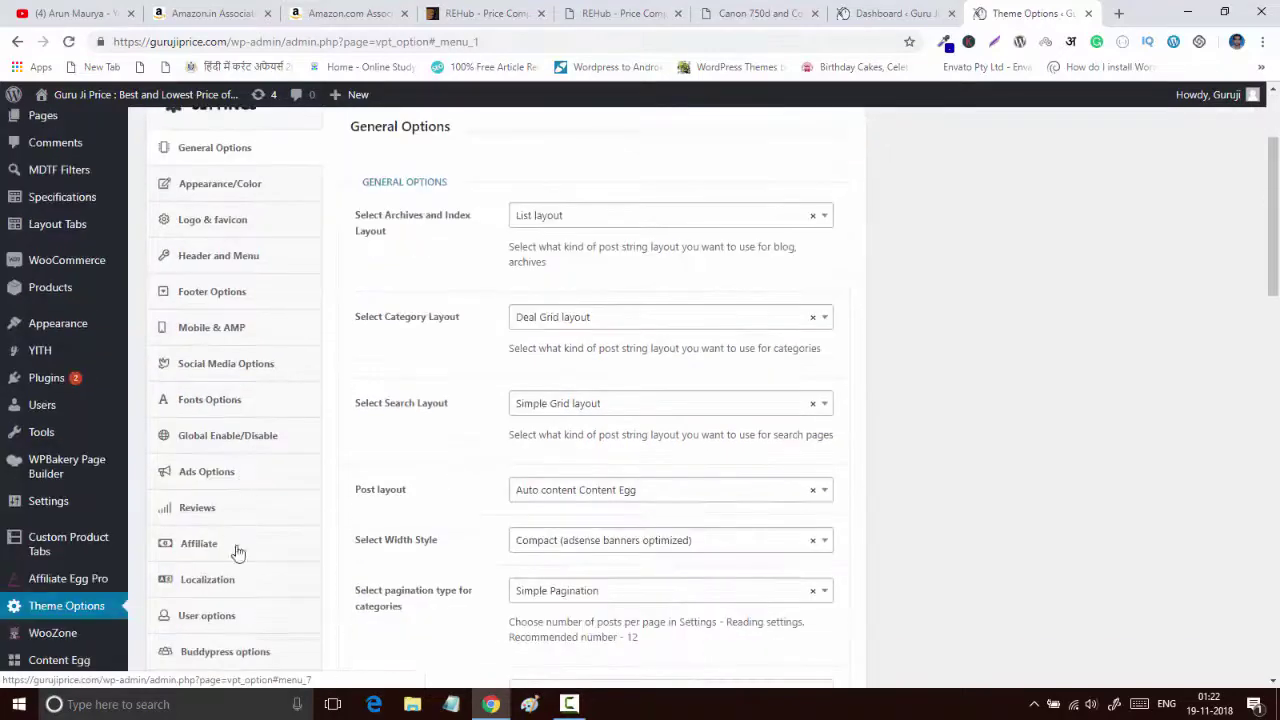
pyautogui.click(208, 545)
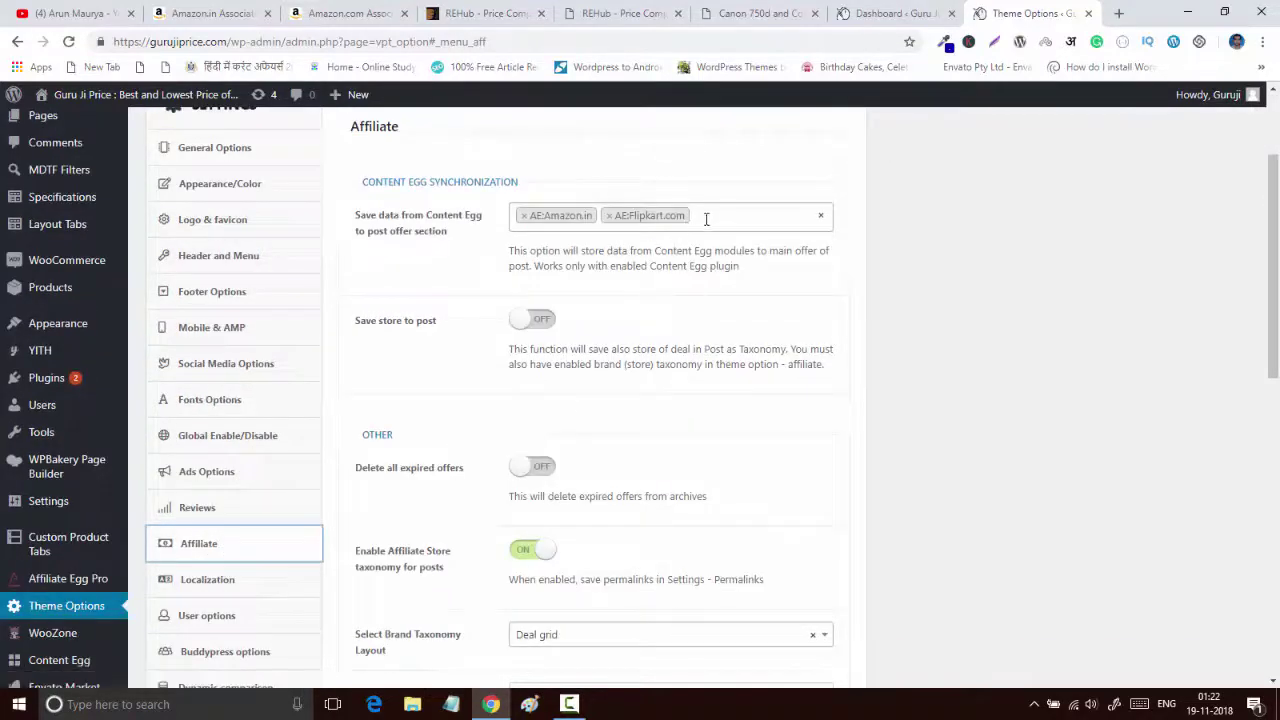
pyautogui.click(705, 218)
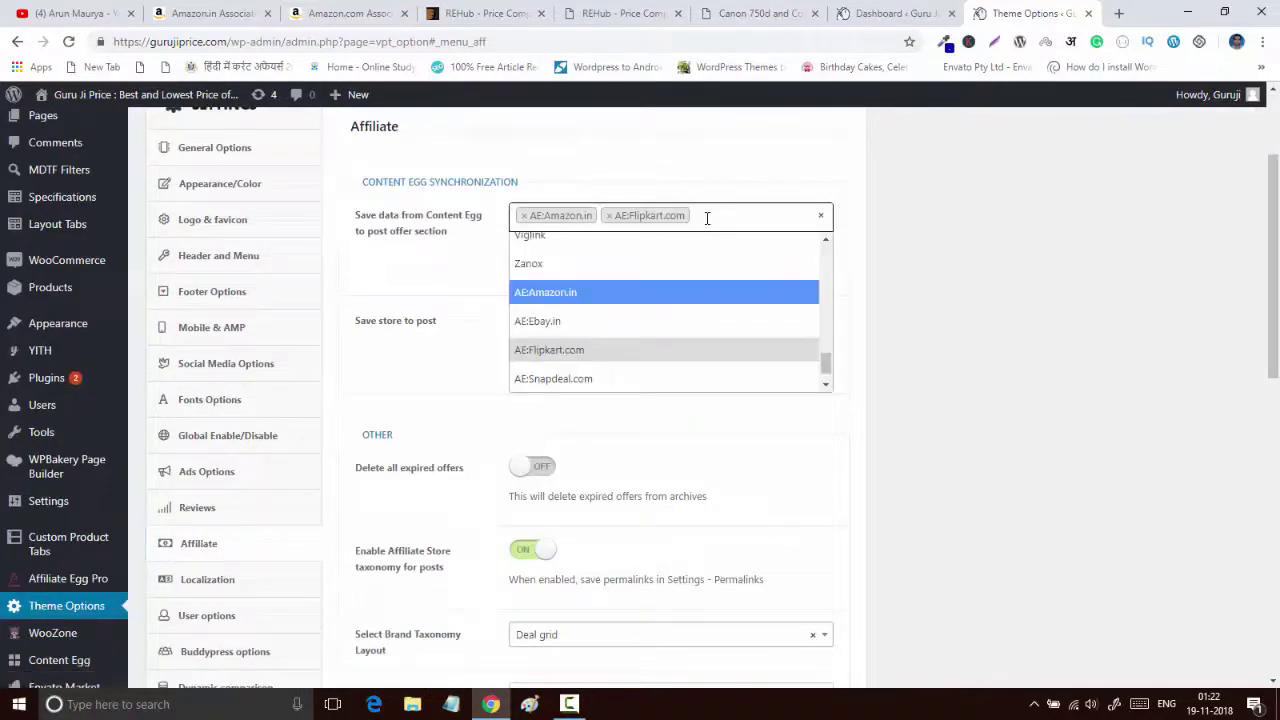
pyautogui.write('sn')
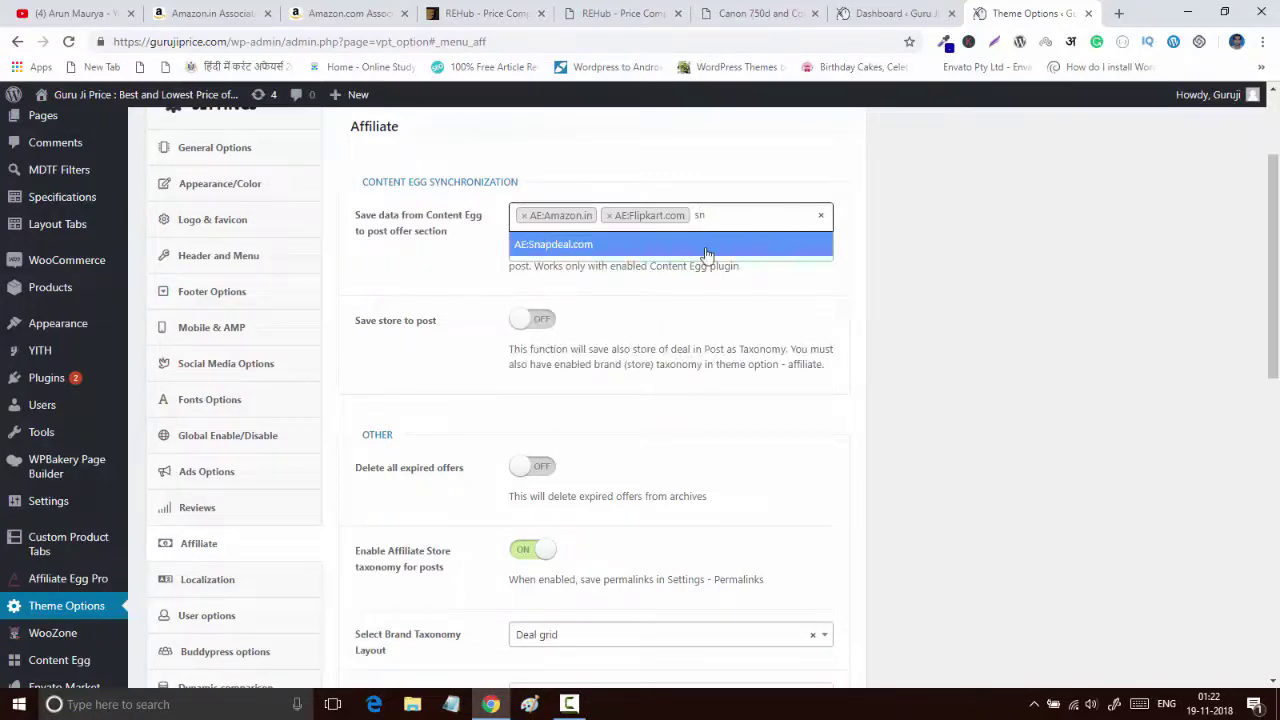
pyautogui.click(706, 254)
pyautogui.scroll(-10, 917, 288)
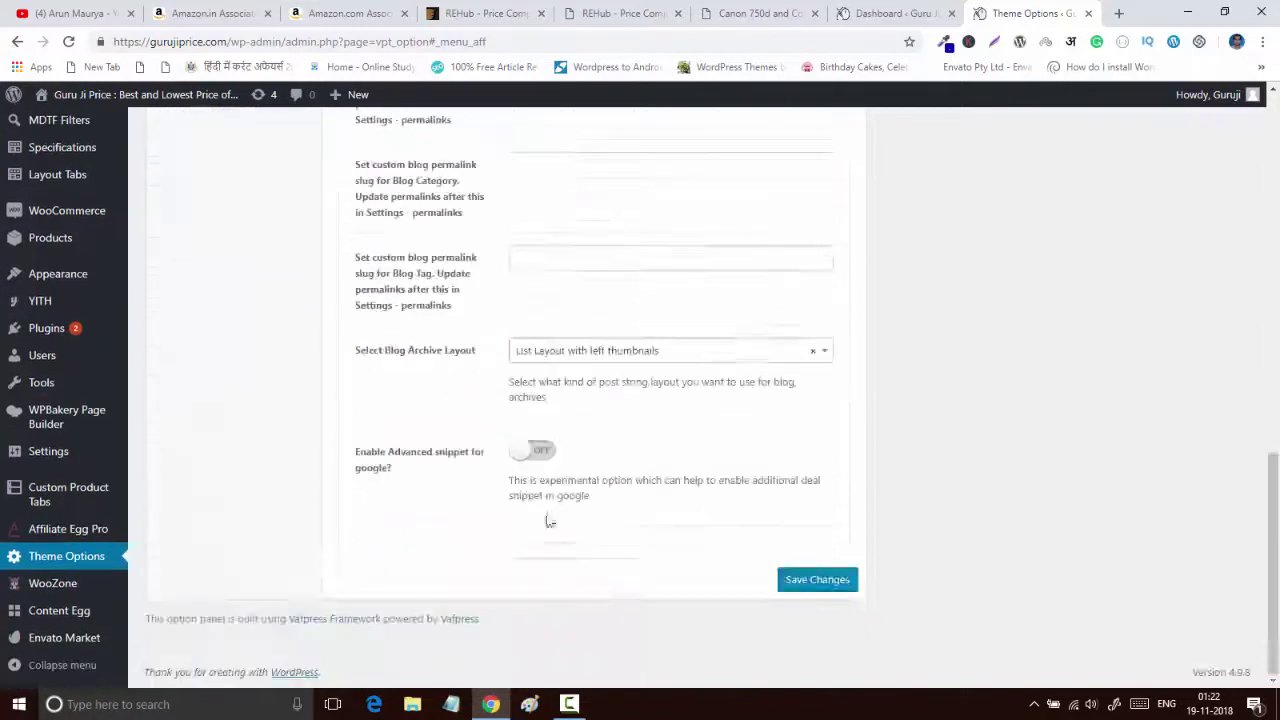
pyautogui.click(846, 579)
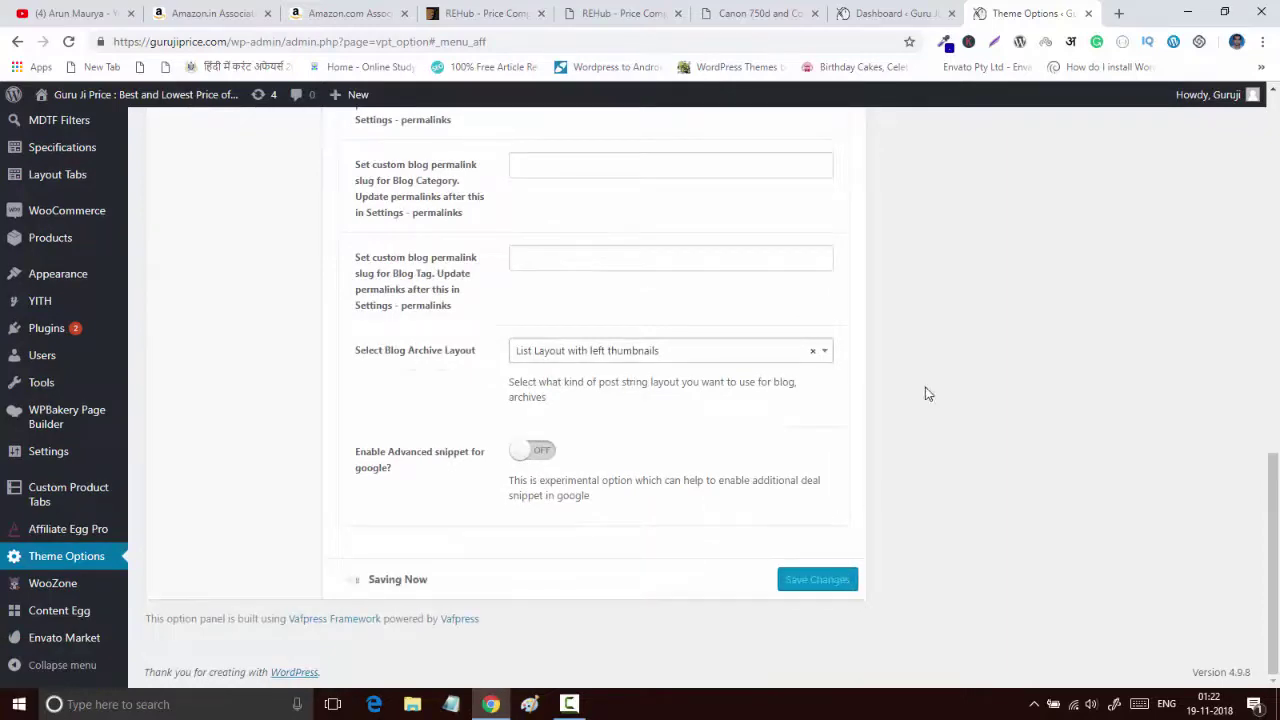
pyautogui.scroll(5, 927, 393)
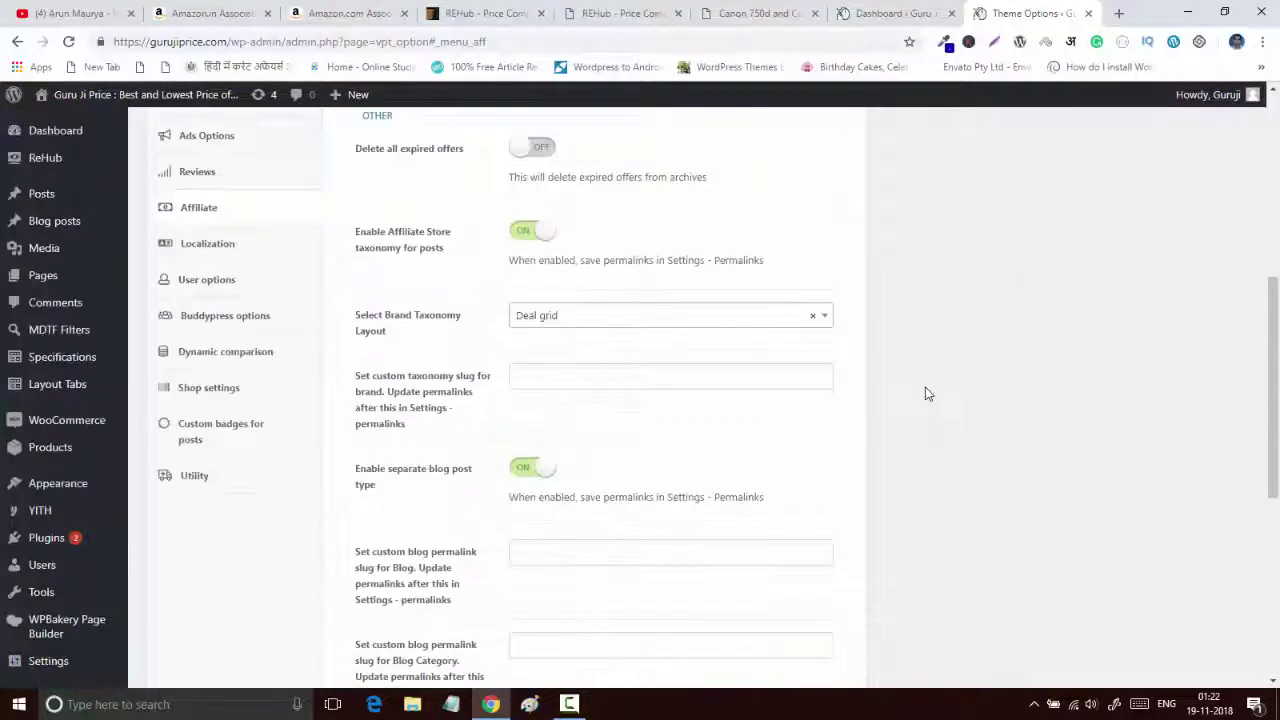
pyautogui.scroll(5, 925, 393)
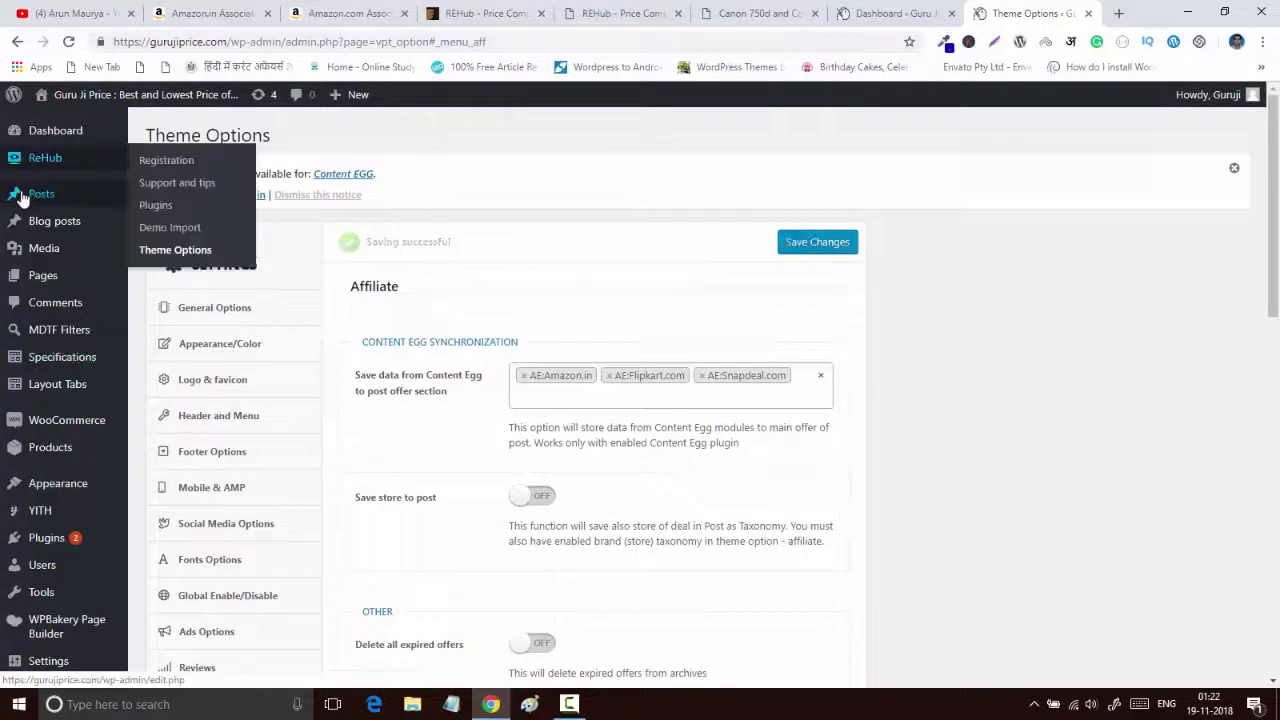
# Start a new post and look through the search sections of its Content Egg modules
pyautogui.moveTo(20, 195)
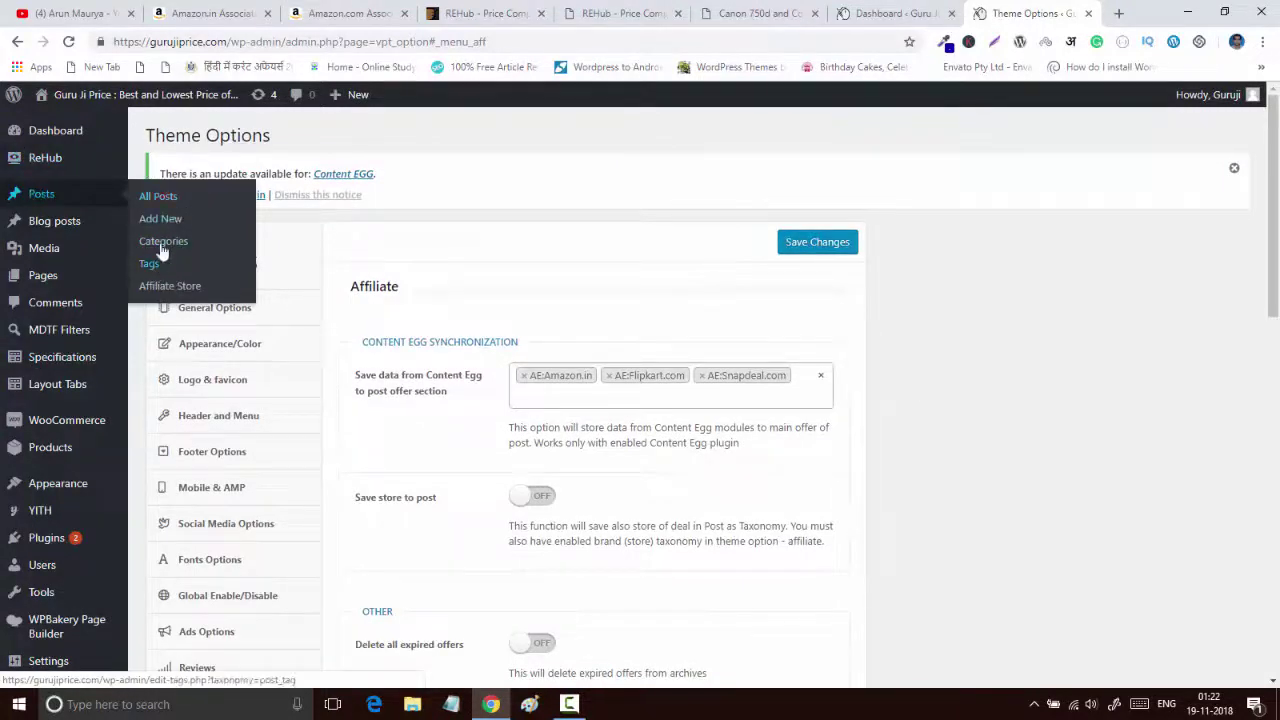
pyautogui.click(162, 219)
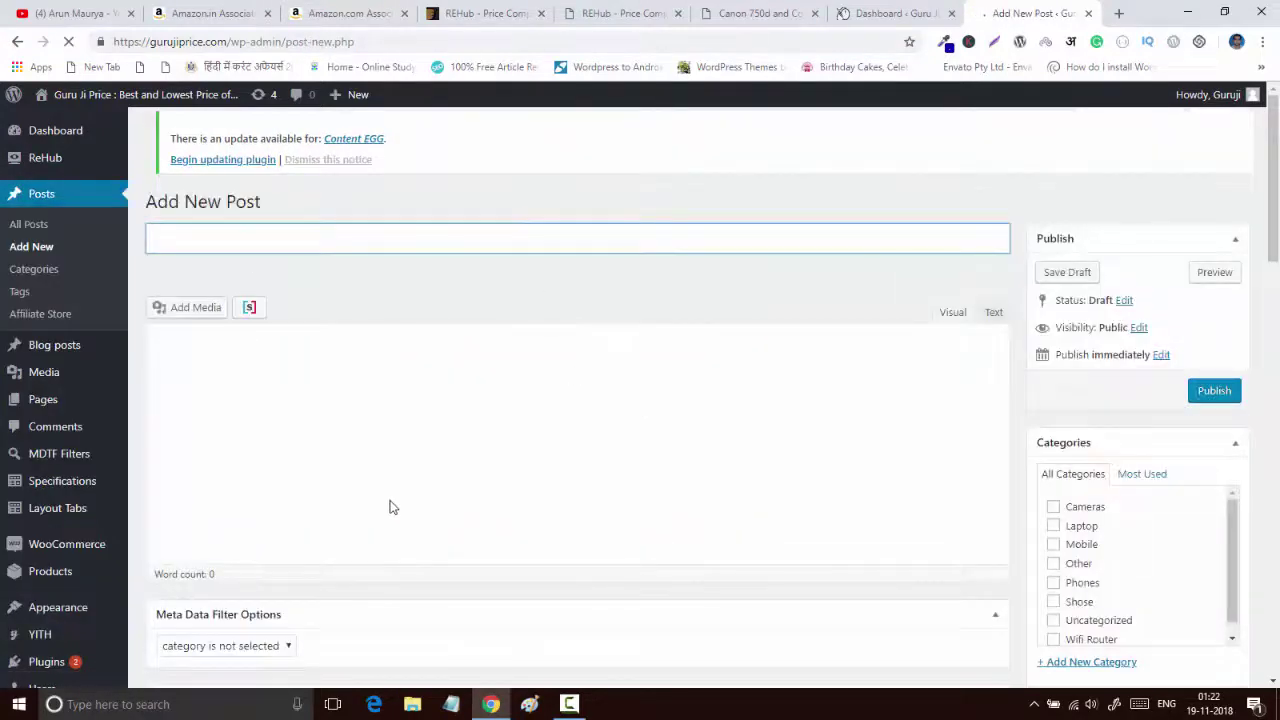
pyautogui.scroll(-4, 390, 508)
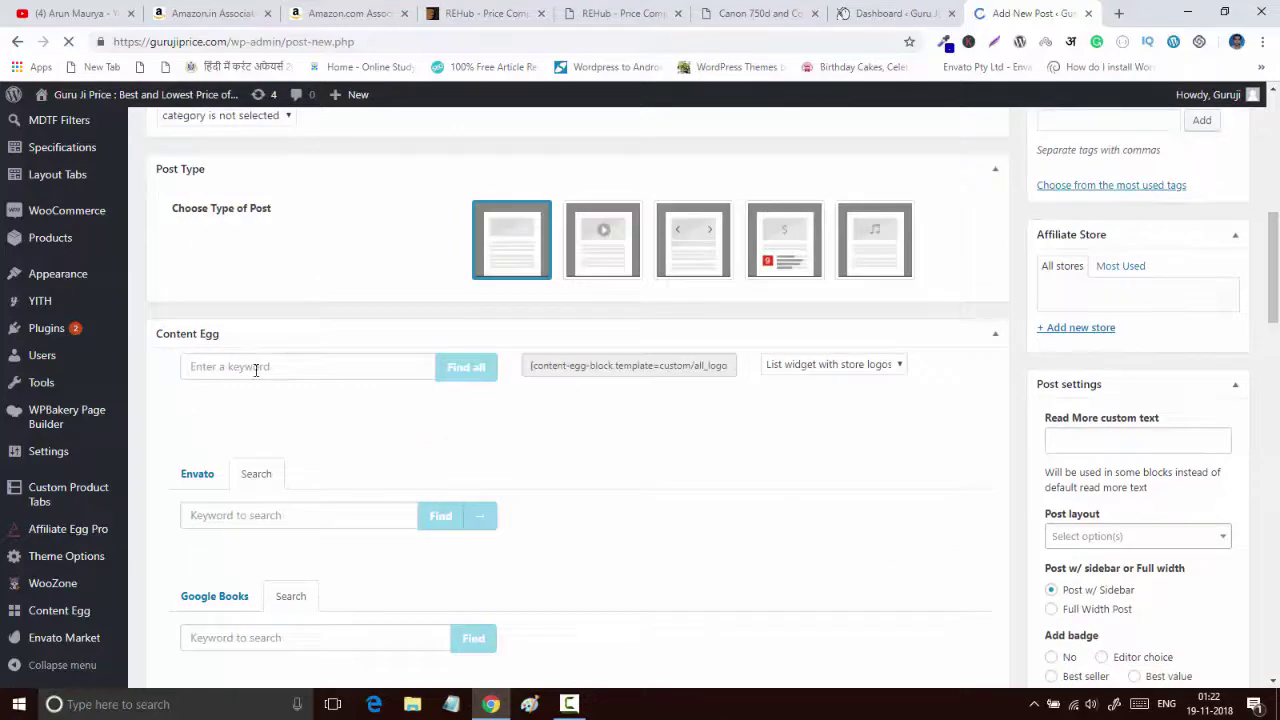
pyautogui.scroll(-3, 243, 420)
pyautogui.scroll(-3, 228, 413)
pyautogui.scroll(-3, 228, 413)
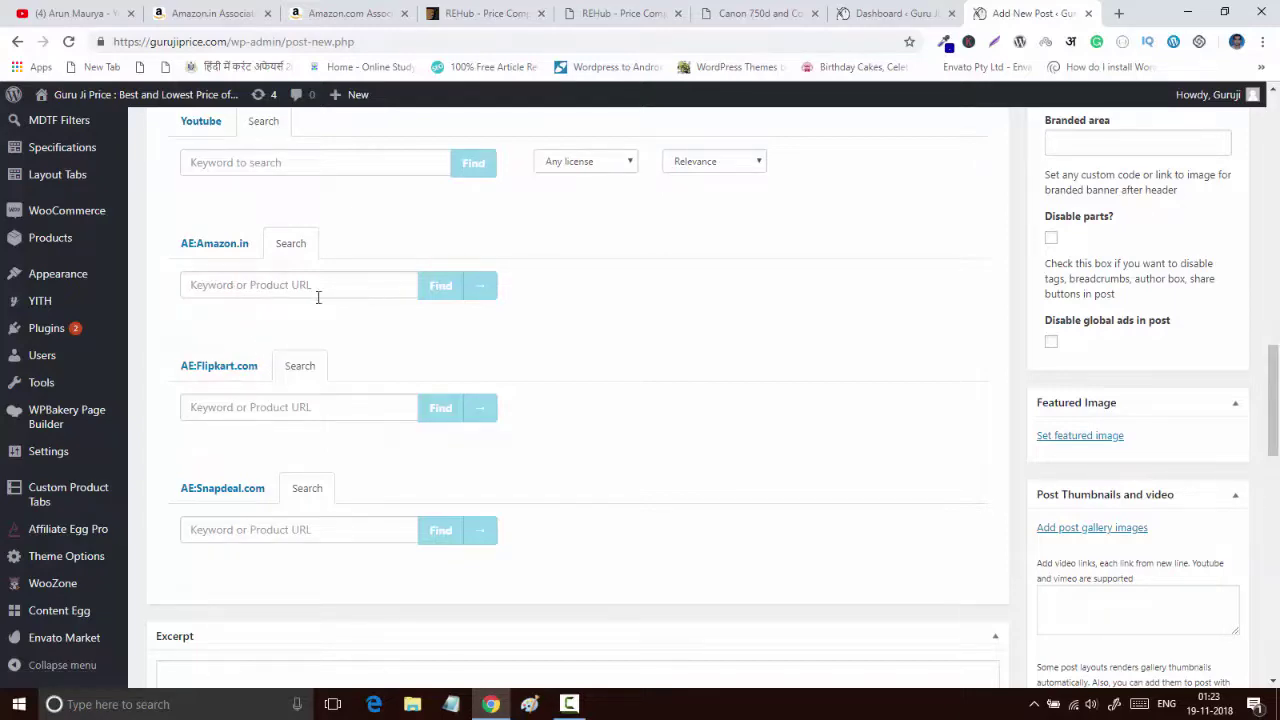
pyautogui.scroll(5, 320, 300)
pyautogui.scroll(-2, 270, 530)
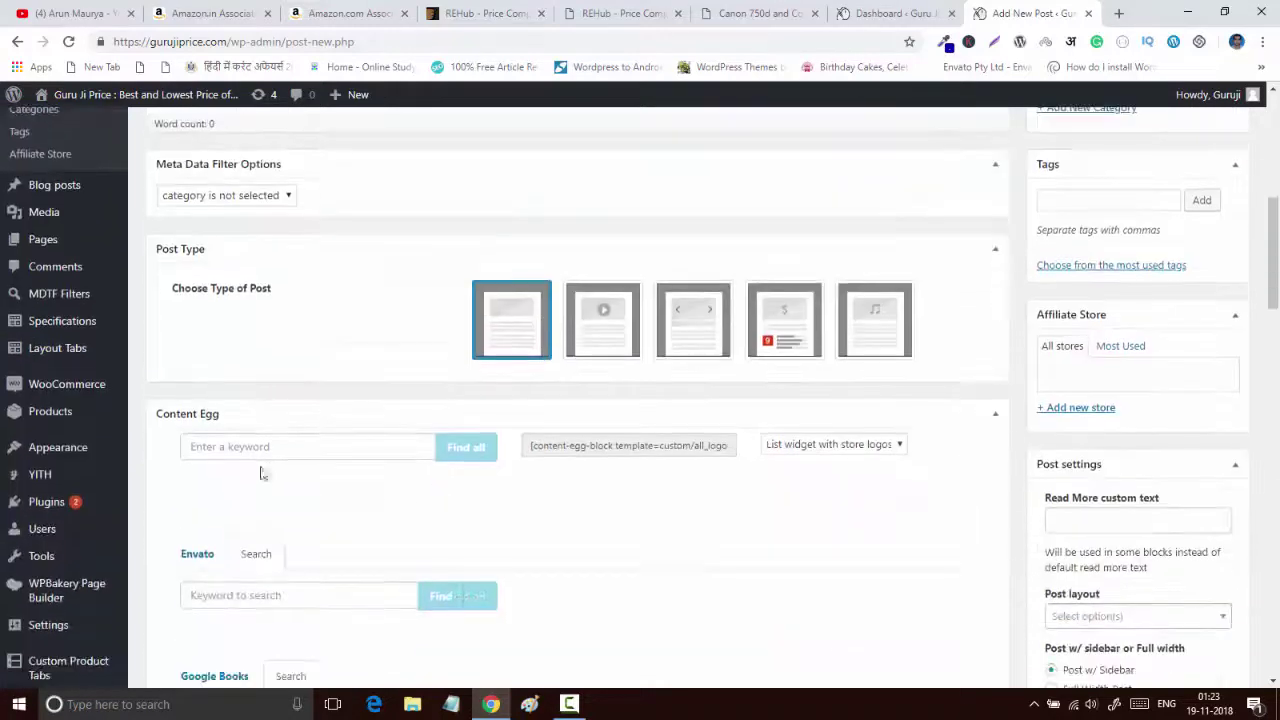
# Search all Content Egg modules of the new post for "iphone x"
pyautogui.click(259, 440)
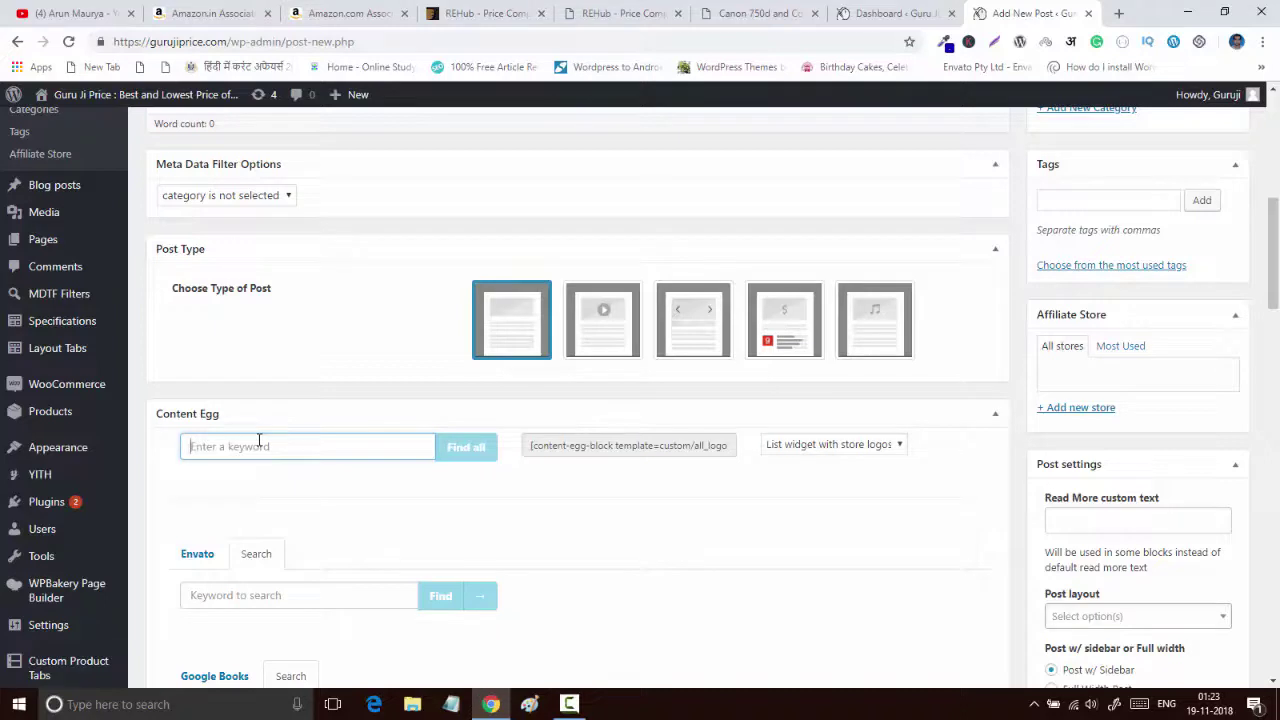
pyautogui.write('iphone x')
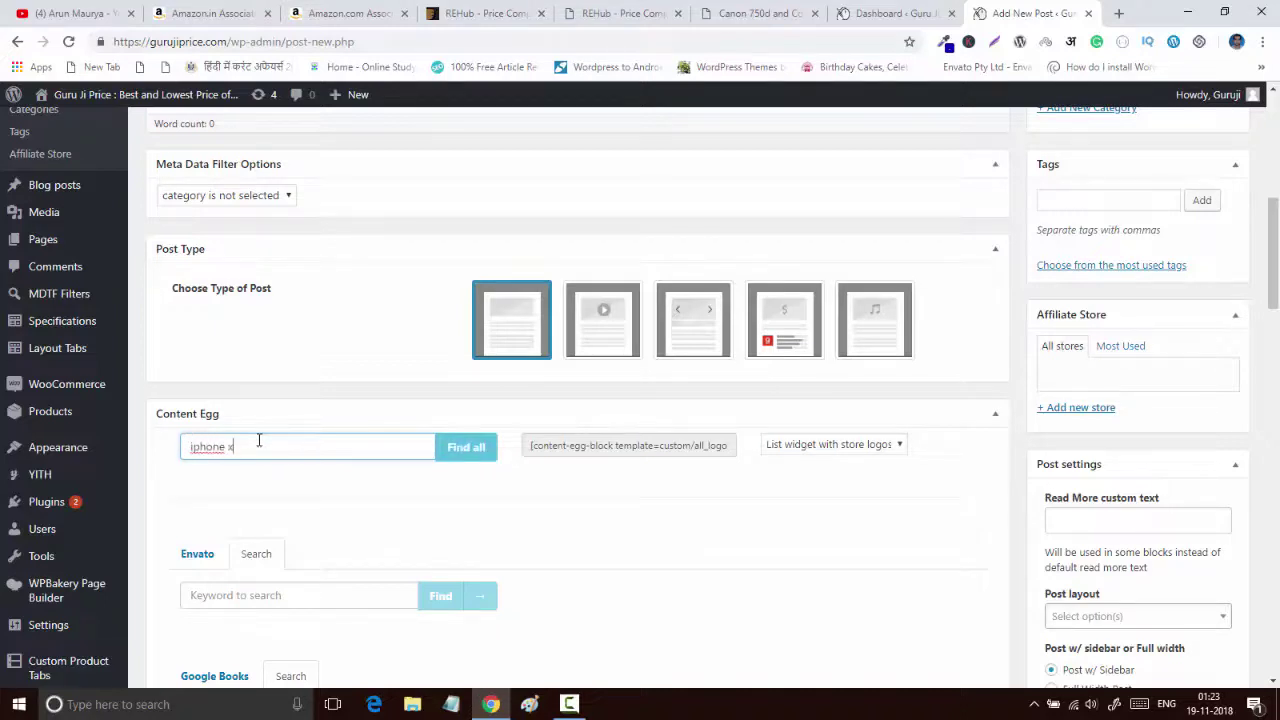
pyautogui.click(466, 447)
pyautogui.scroll(-2, 323, 451)
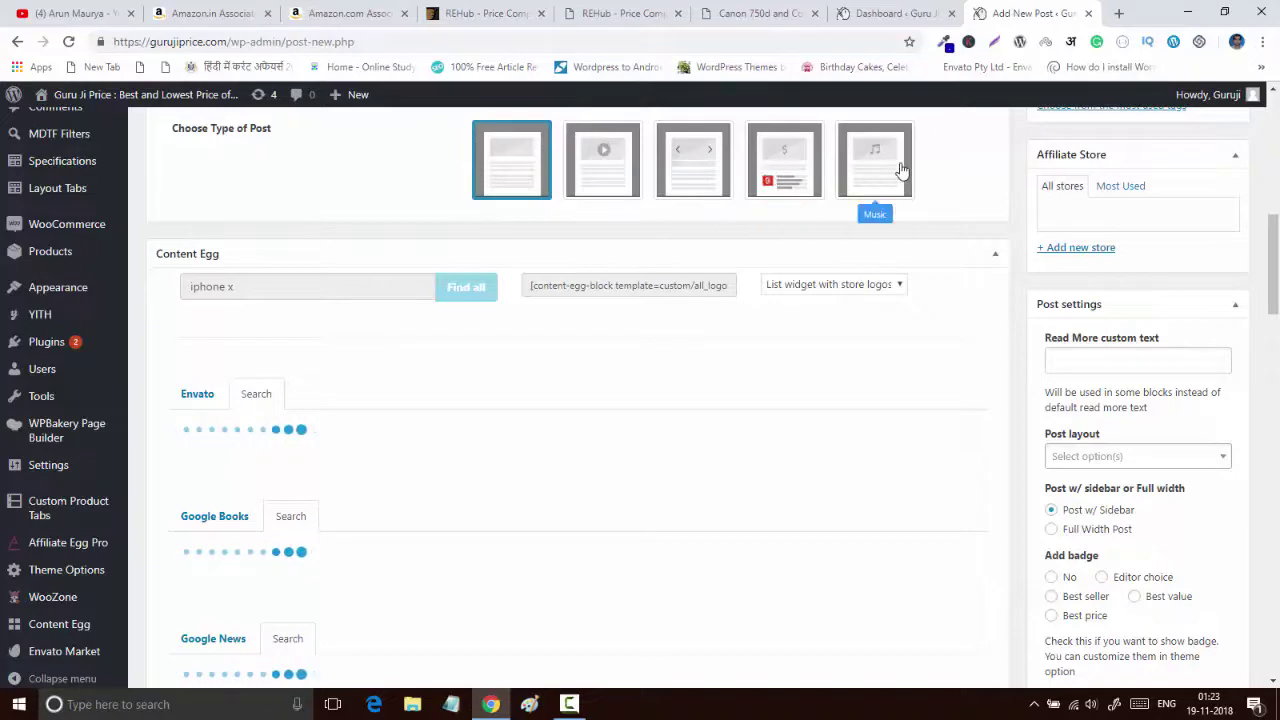
# Look through the layouts offered for the new post without choosing one
pyautogui.scroll(5, 1165, 279)
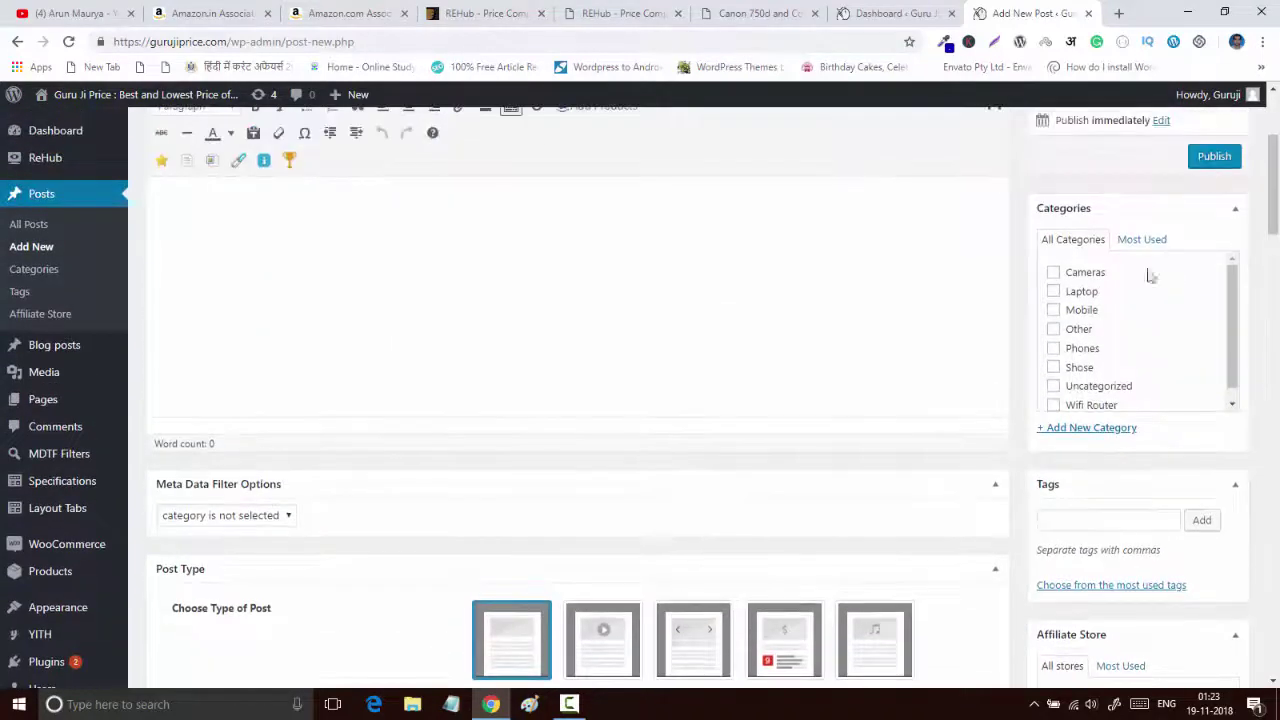
pyautogui.scroll(-7, 1153, 180)
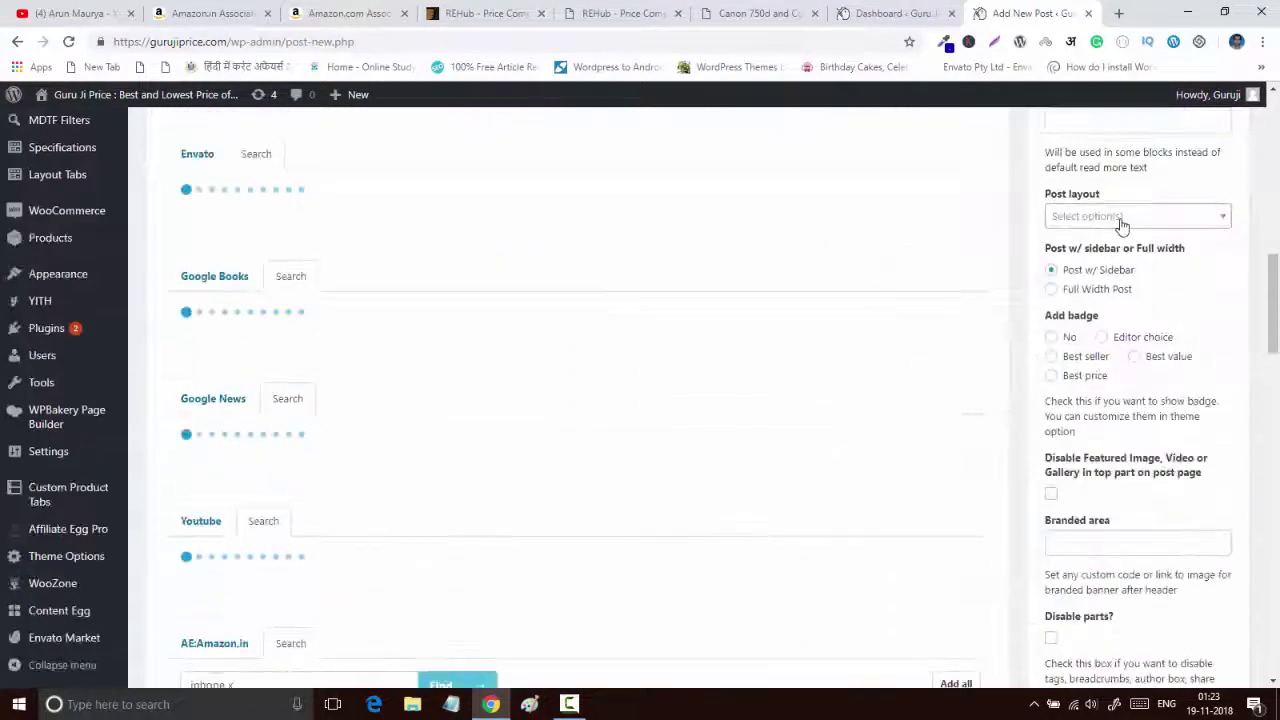
pyautogui.click(1121, 218)
pyautogui.scroll(-5, 1130, 340)
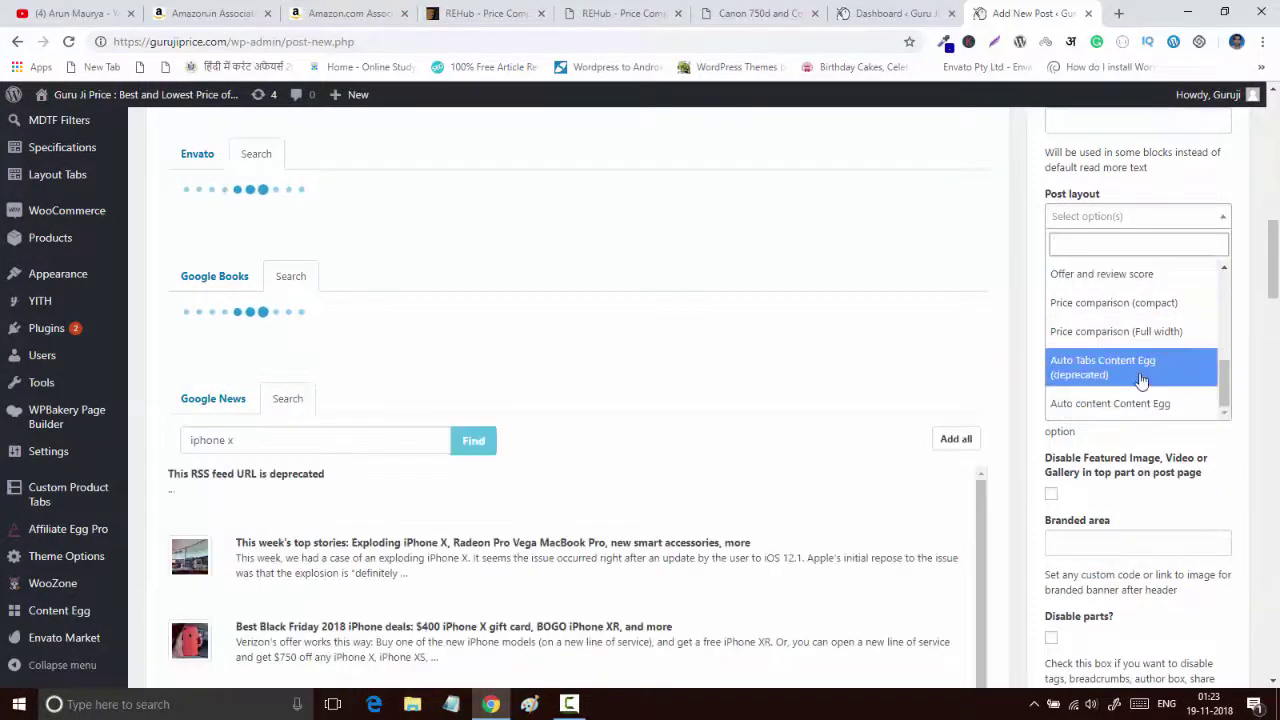
pyautogui.click(775, 292)
# Add the two Apple iPhone 7 (32GB) results and the Apple iPhone 7 (128GB) result from AE:Snapdeal.com to the post
pyautogui.scroll(3, 320, 240)
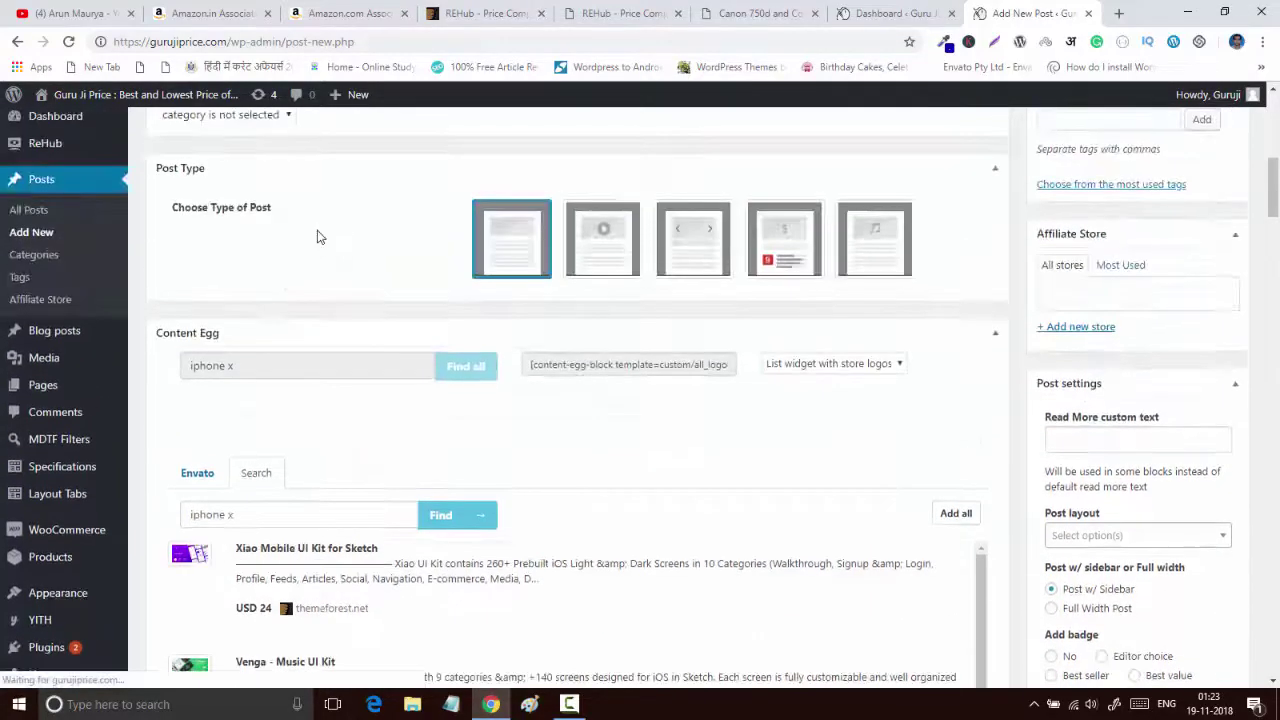
pyautogui.scroll(-6, 300, 325)
pyautogui.scroll(-10, 180, 457)
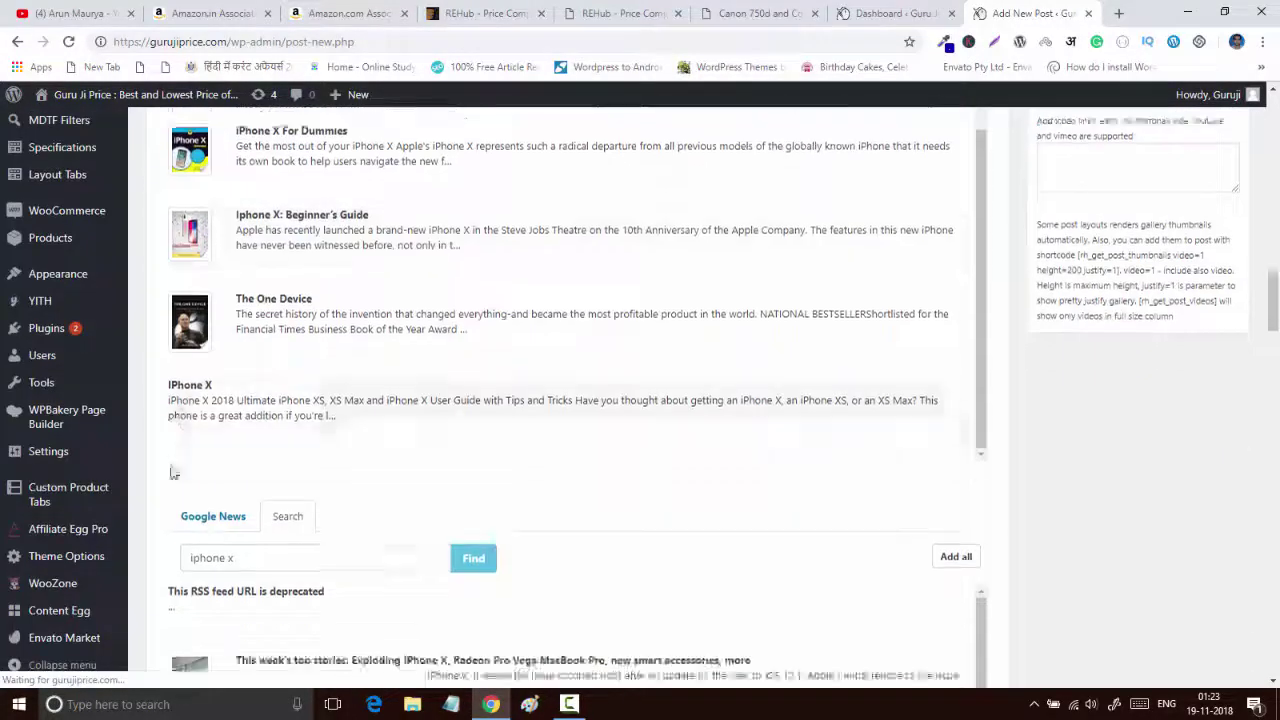
pyautogui.scroll(-15, 168, 480)
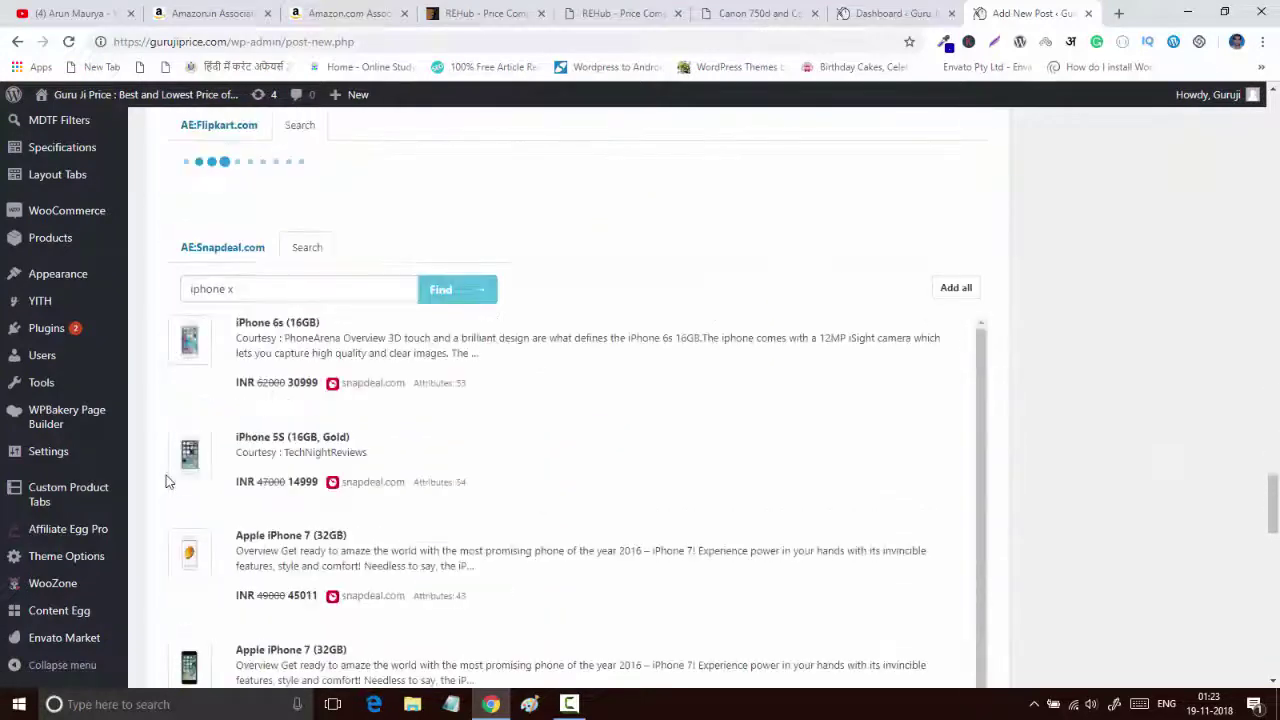
pyautogui.scroll(-3, 175, 448)
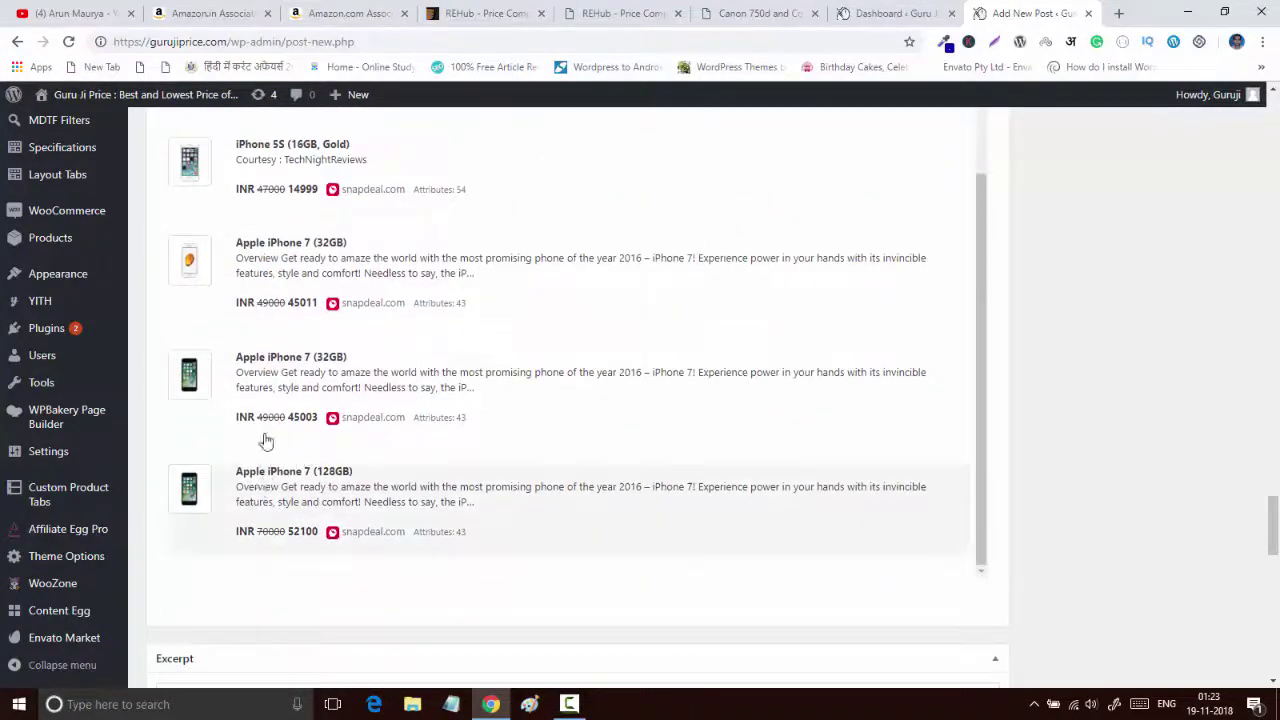
# Add the third iPhone X result and the Apple iPhone X (Silver, 3GB RAM, 64GB Storage) from AE:Amazon.in to the post
pyautogui.scroll(10, 323, 220)
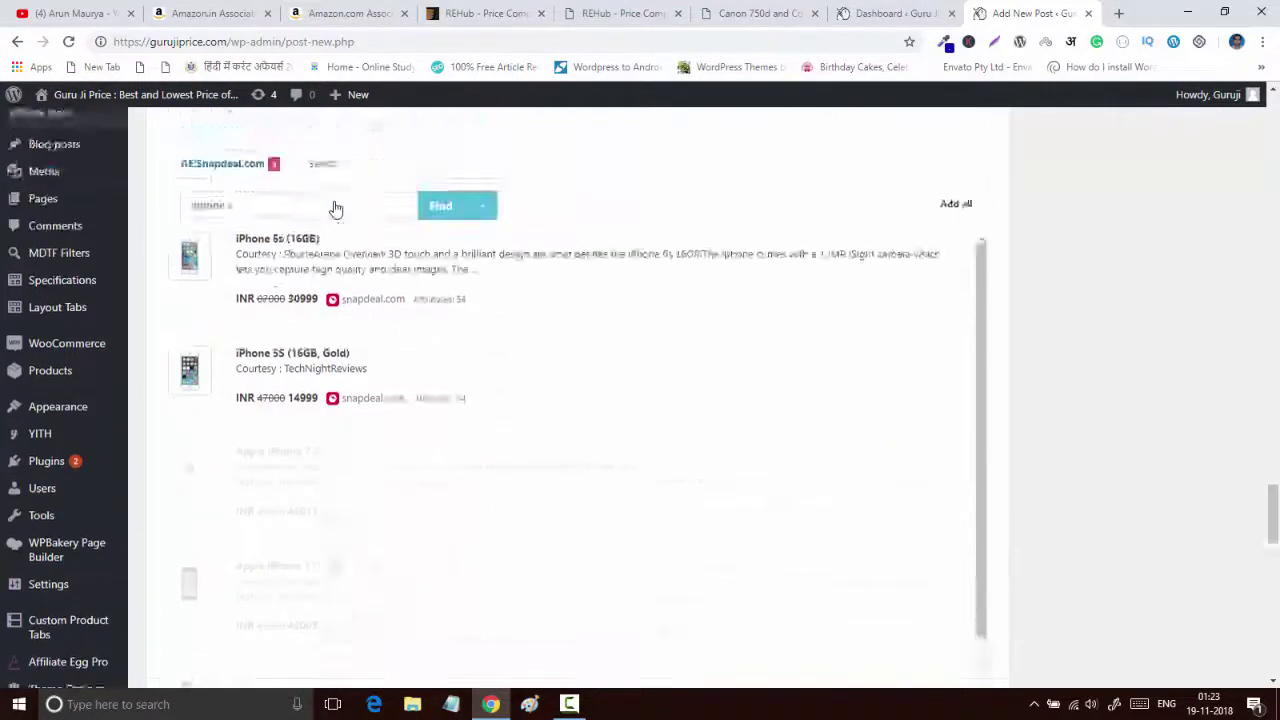
pyautogui.click(308, 274)
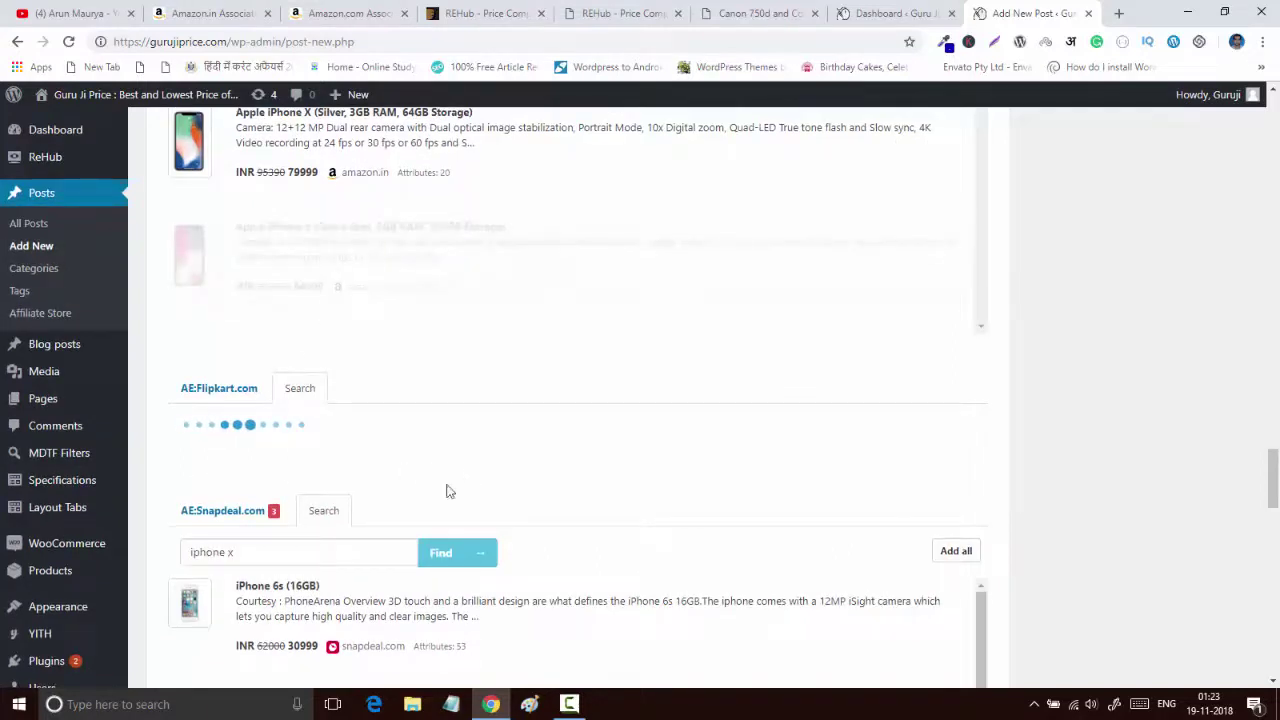
pyautogui.scroll(3, 349, 394)
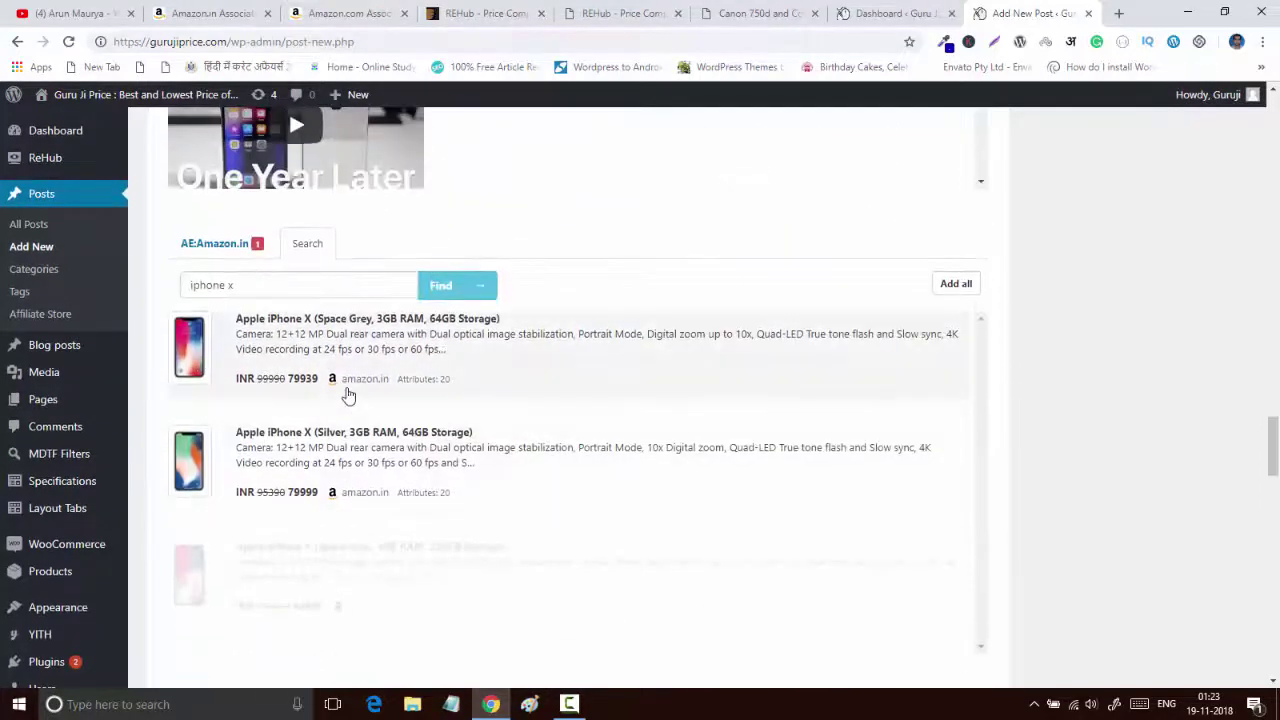
pyautogui.click(314, 434)
pyautogui.scroll(-5, 306, 323)
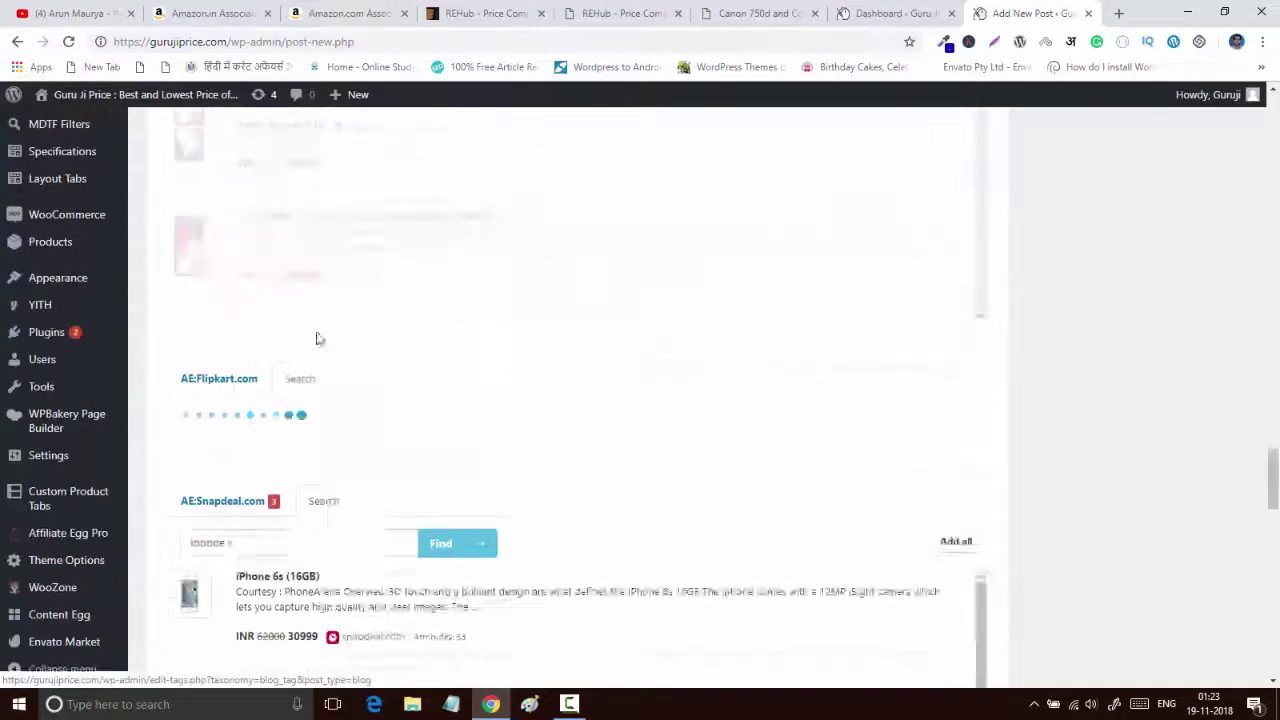
# Add one more iPhone result from AE:Snapdeal.com to the post
pyautogui.click(288, 472)
pyautogui.scroll(-1, 466, 451)
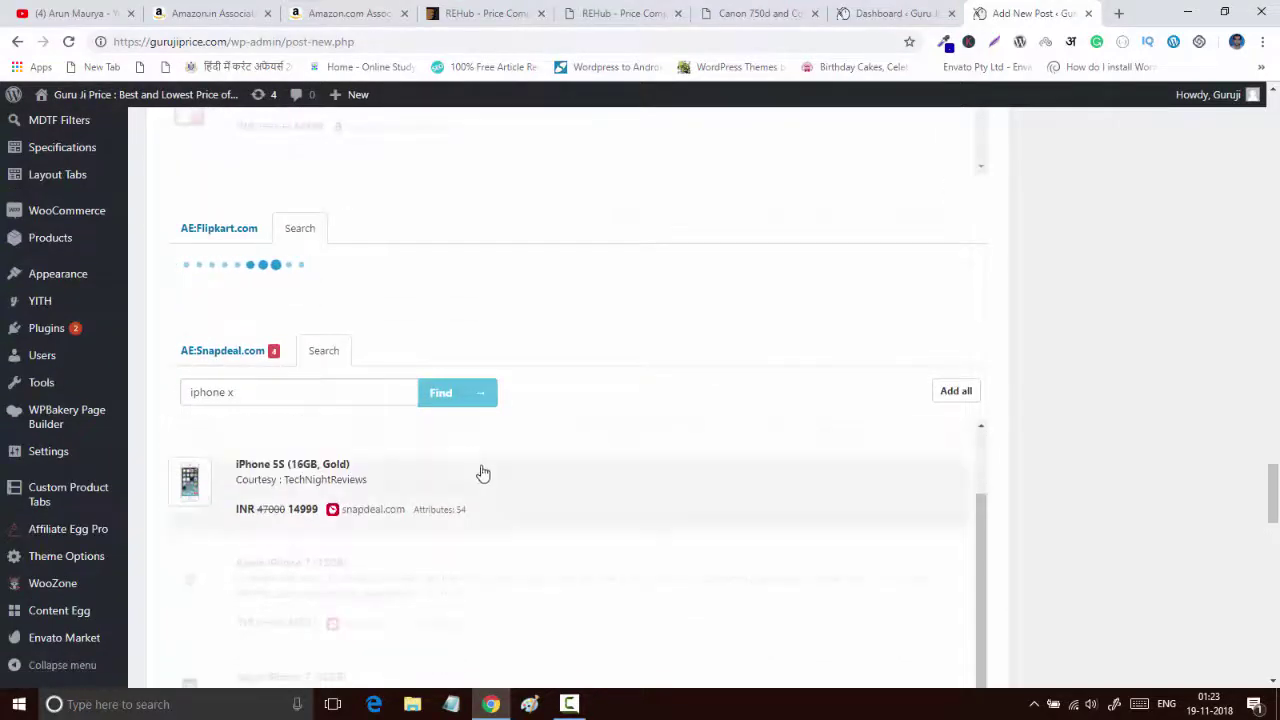
pyautogui.scroll(4, 669, 231)
pyautogui.scroll(-4, 189, 443)
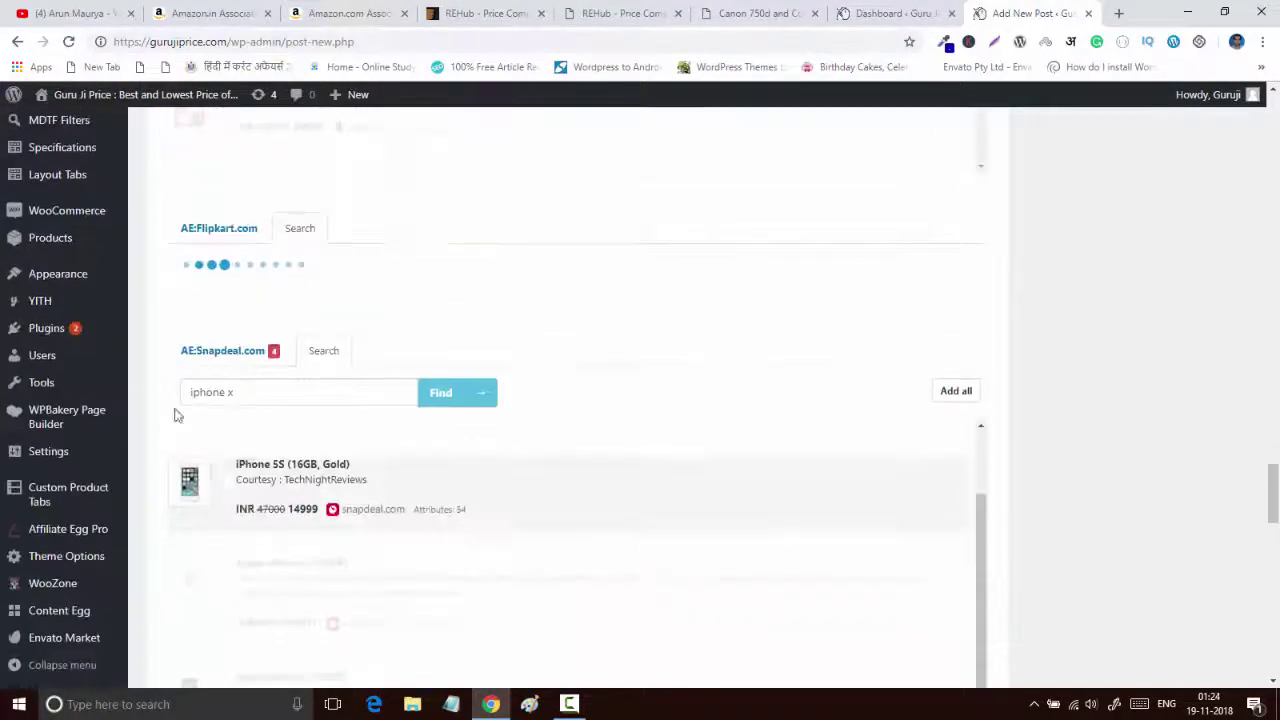
# Look through the iPhone X results from the Youtube, Google News, Google Books and Envato modules
pyautogui.scroll(10, 584, 148)
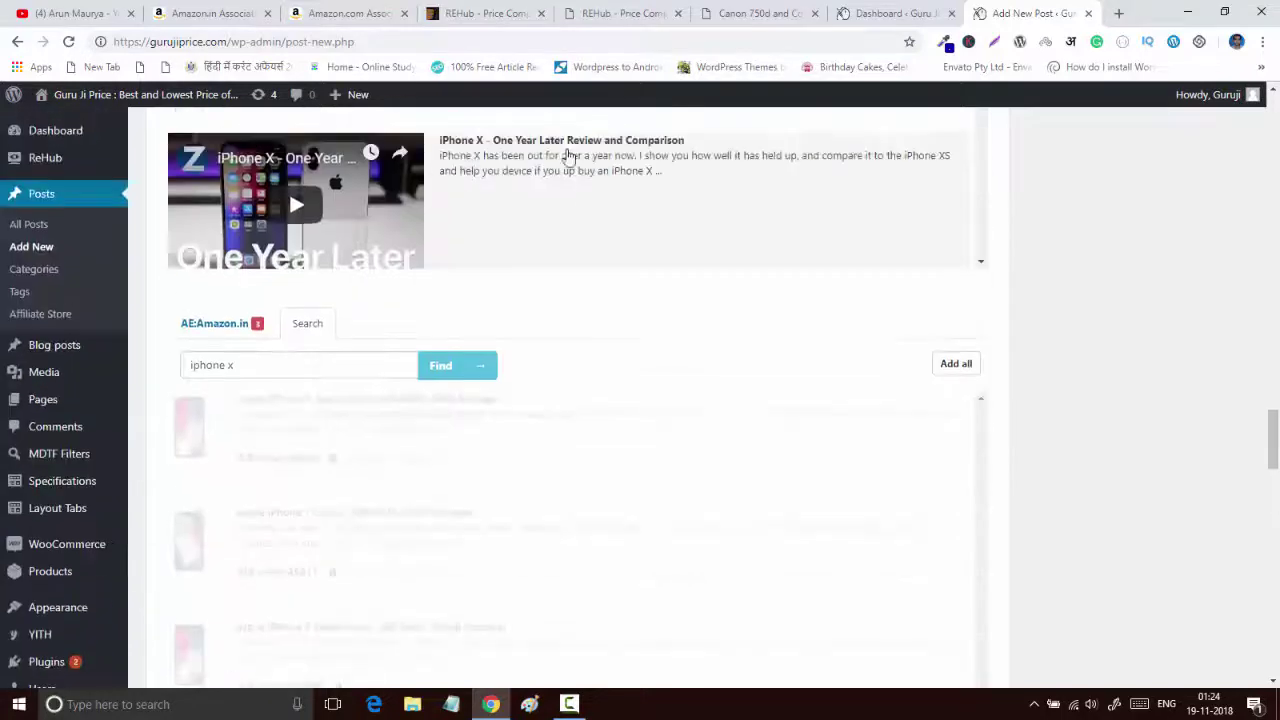
pyautogui.scroll(-6, 475, 185)
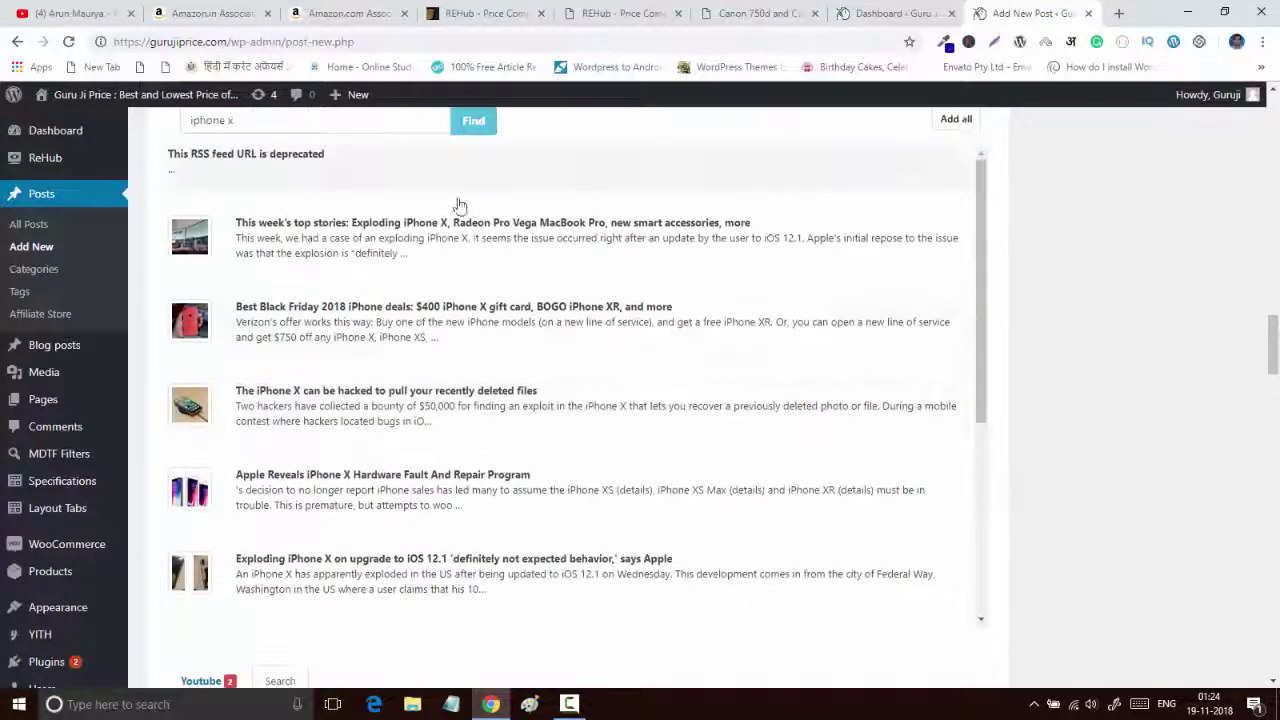
pyautogui.scroll(2, 517, 212)
pyautogui.scroll(4, 517, 212)
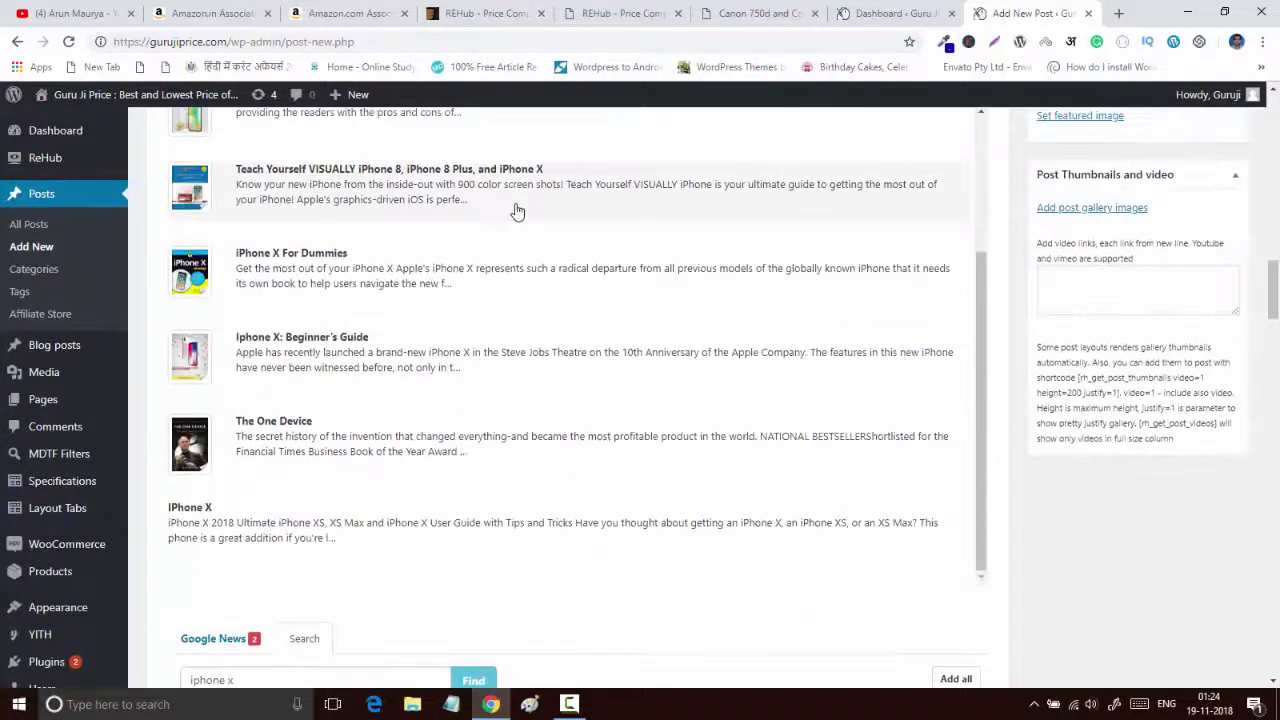
pyautogui.scroll(2, 838, 353)
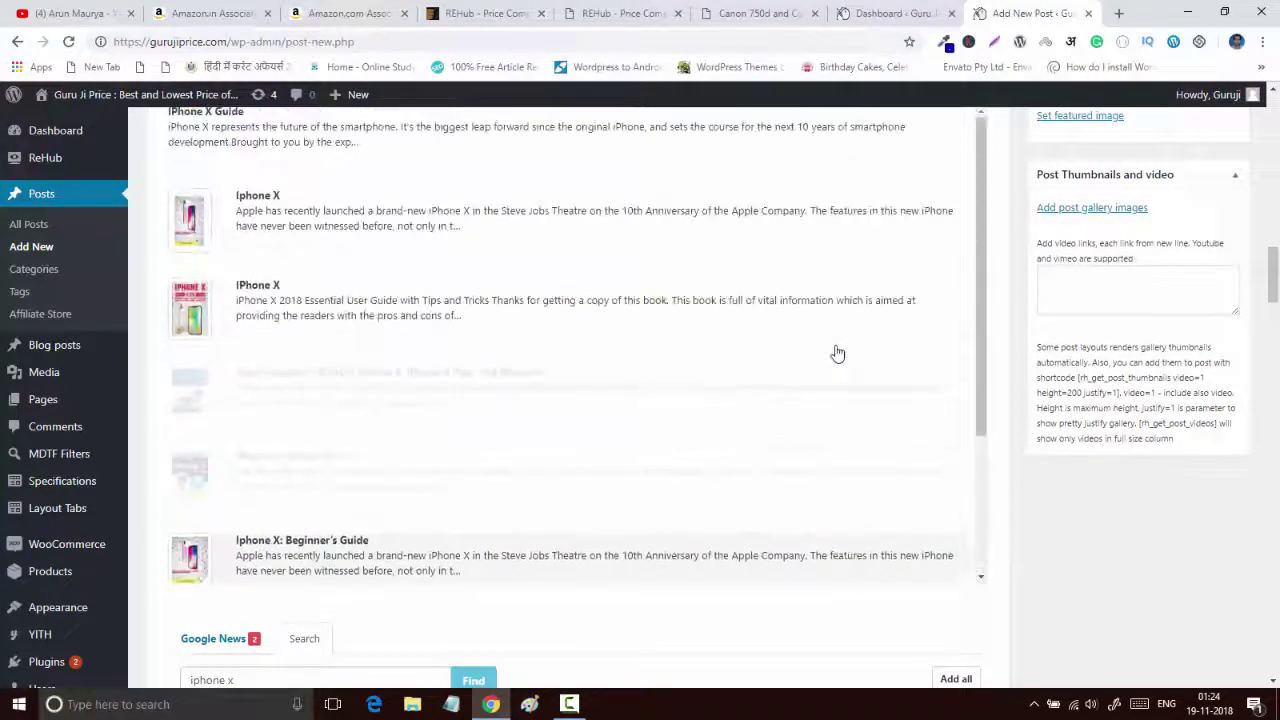
pyautogui.scroll(6, 463, 275)
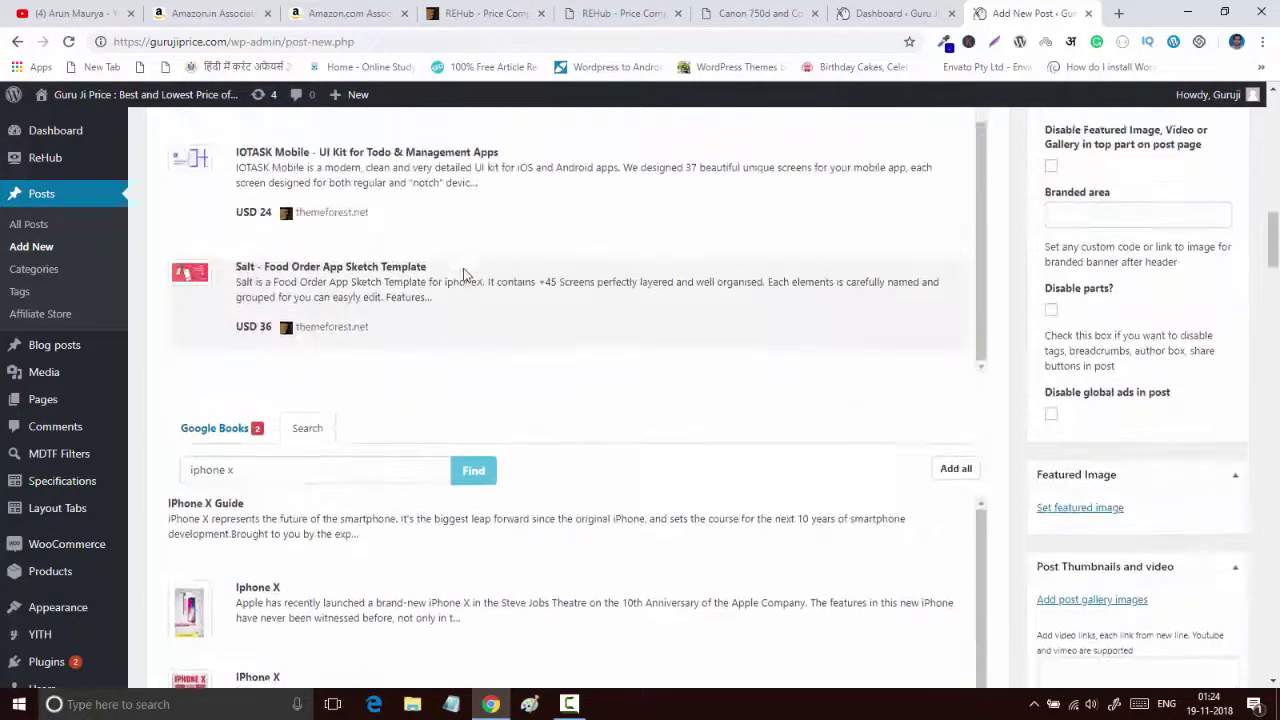
pyautogui.scroll(1, 465, 276)
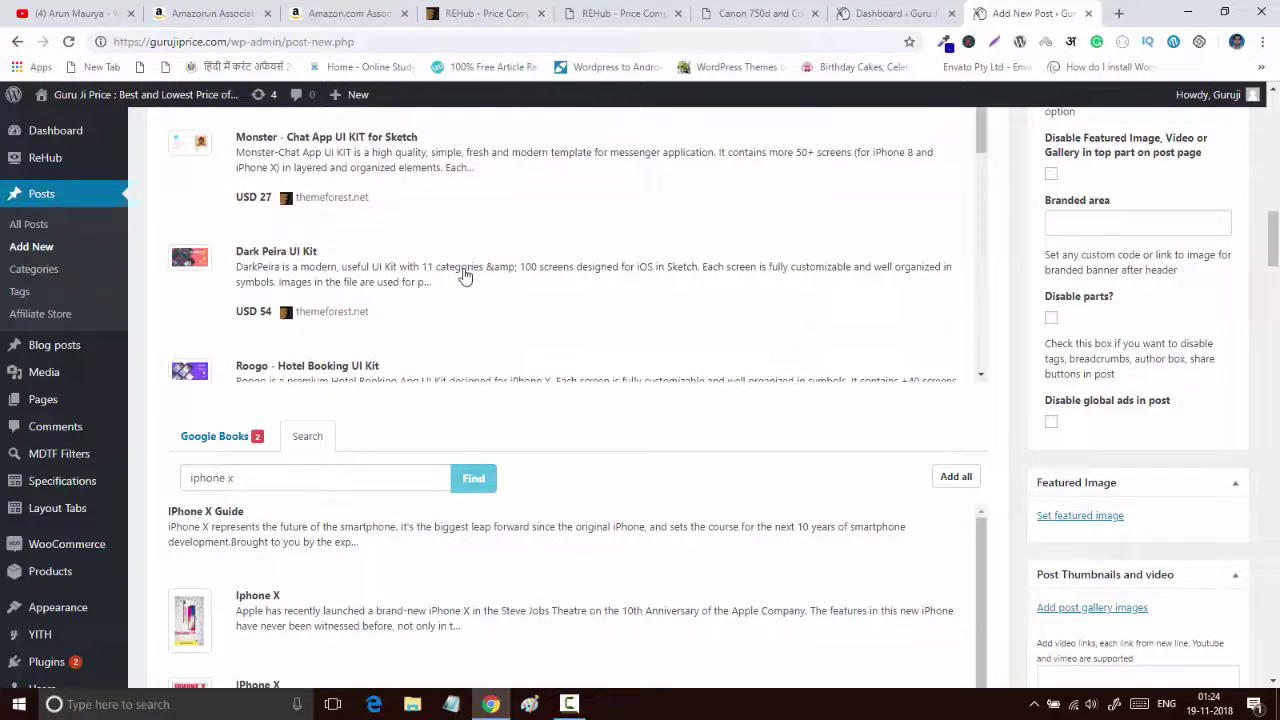
# Add the Apple iPhone X Space Gray 64 GB, Silver 256 GB and Space Gray 256 GB results from AE:Flipkart.com to the post
pyautogui.moveTo(1274, 238); pyautogui.dragTo(1277, 470)
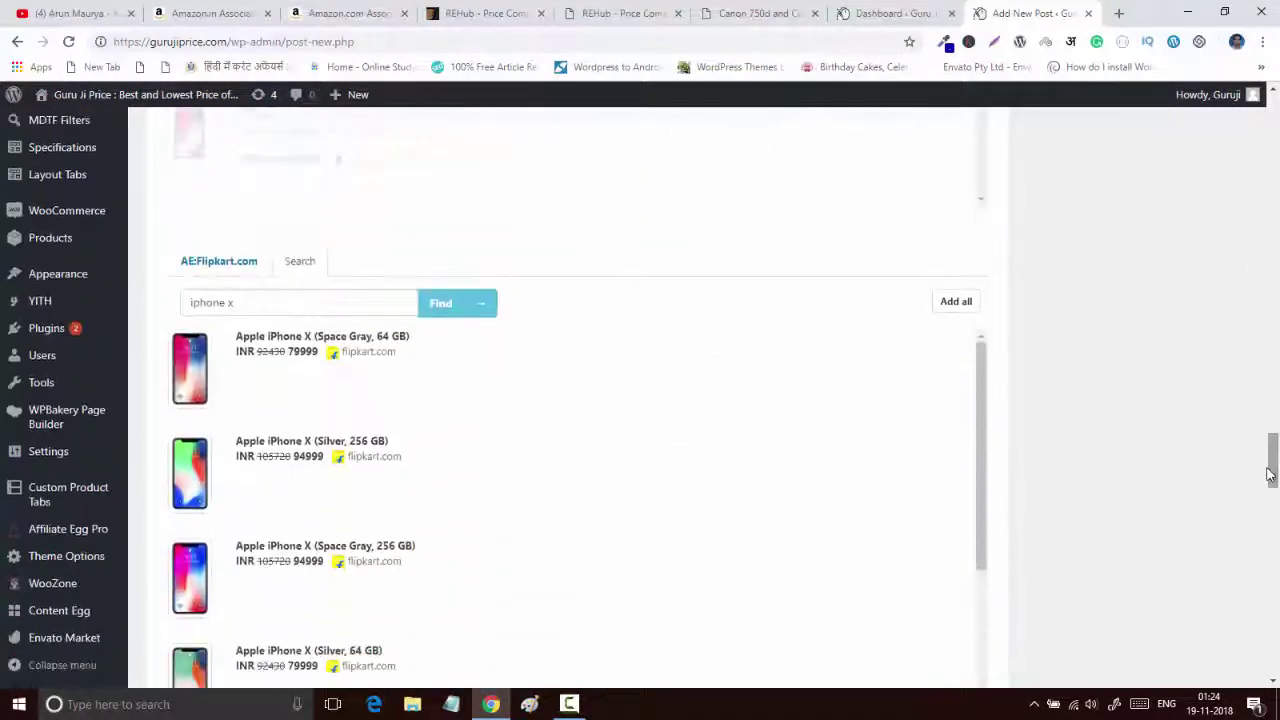
pyautogui.click(360, 376)
pyautogui.click(350, 490)
pyautogui.click(467, 535)
# Title the new post "Iphonex" and publish it
pyautogui.moveTo(1277, 488); pyautogui.dragTo(1277, 330)
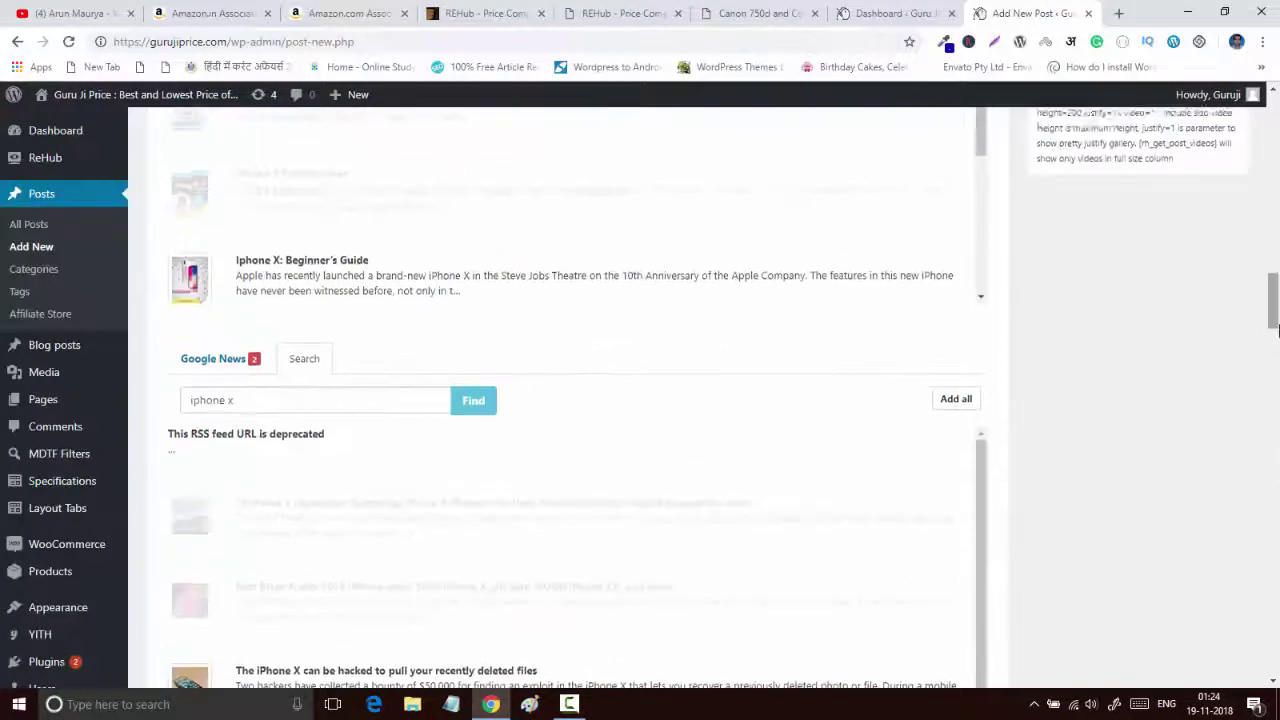
pyautogui.scroll(15, 646, 320)
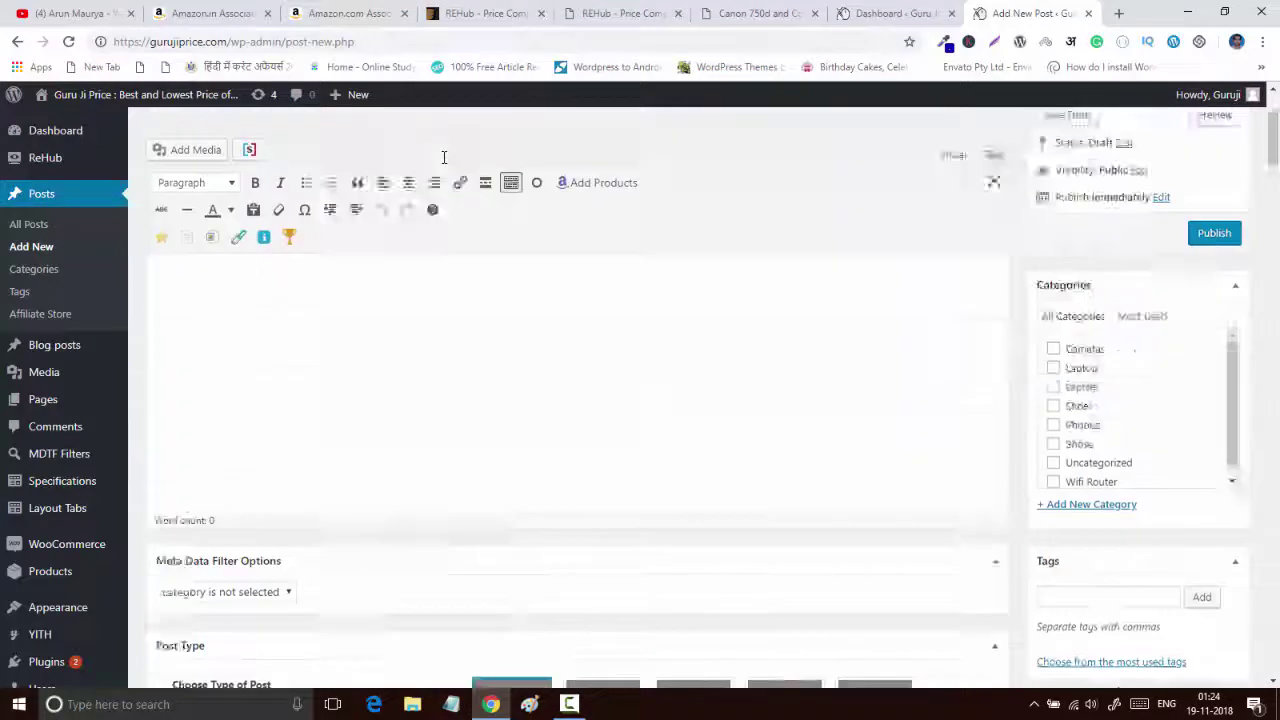
pyautogui.click(378, 255)
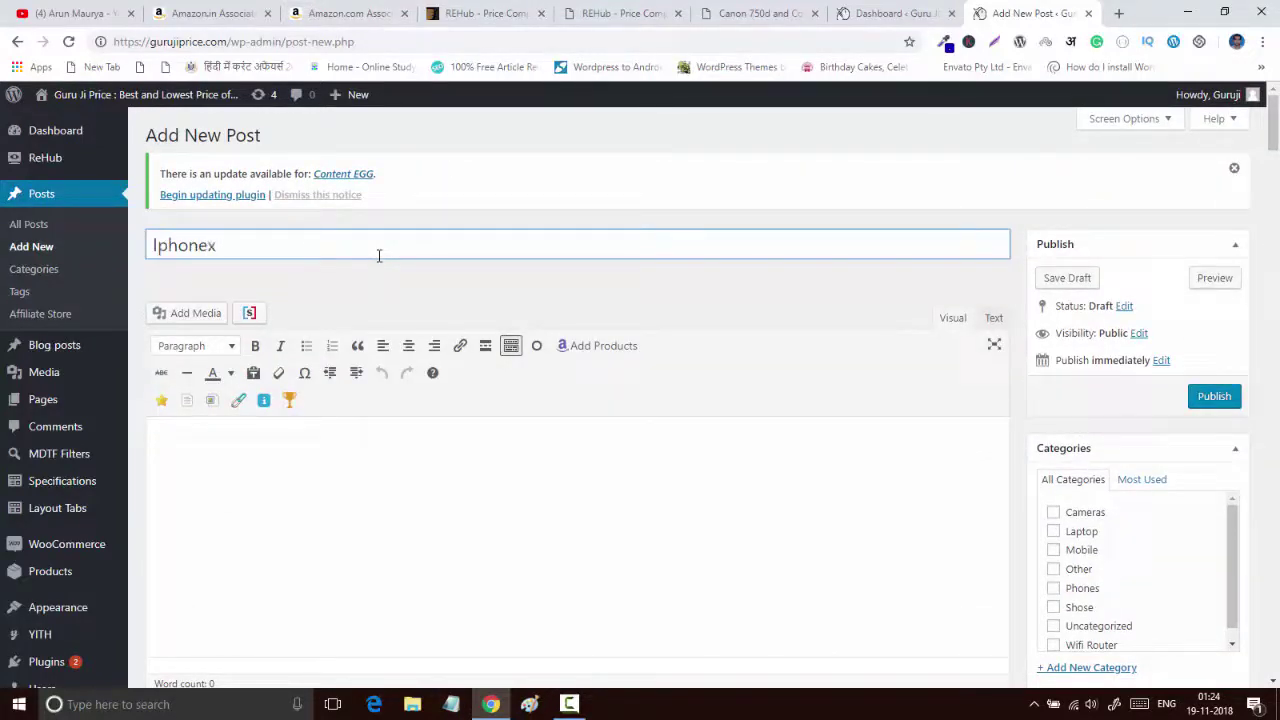
pyautogui.click(1218, 400)
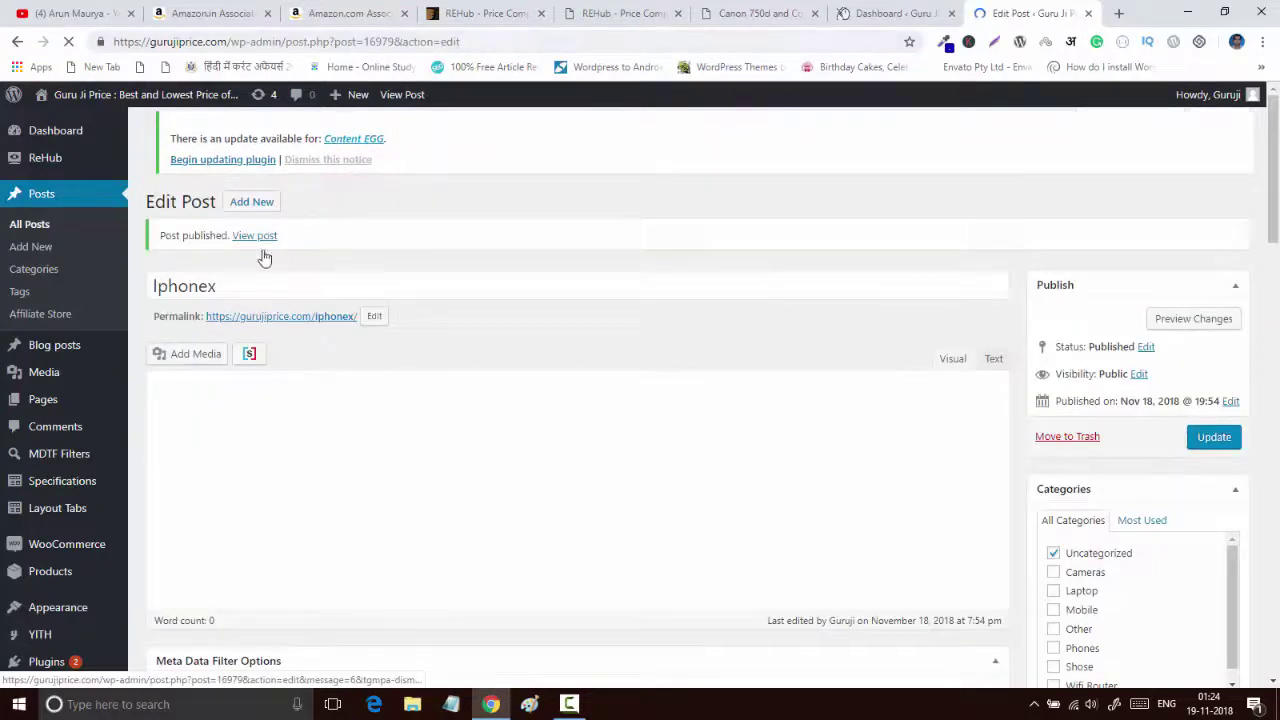
# View the published Iphonex post and check its product offers and its Overview to Review content tabs
pyautogui.click(255, 236)
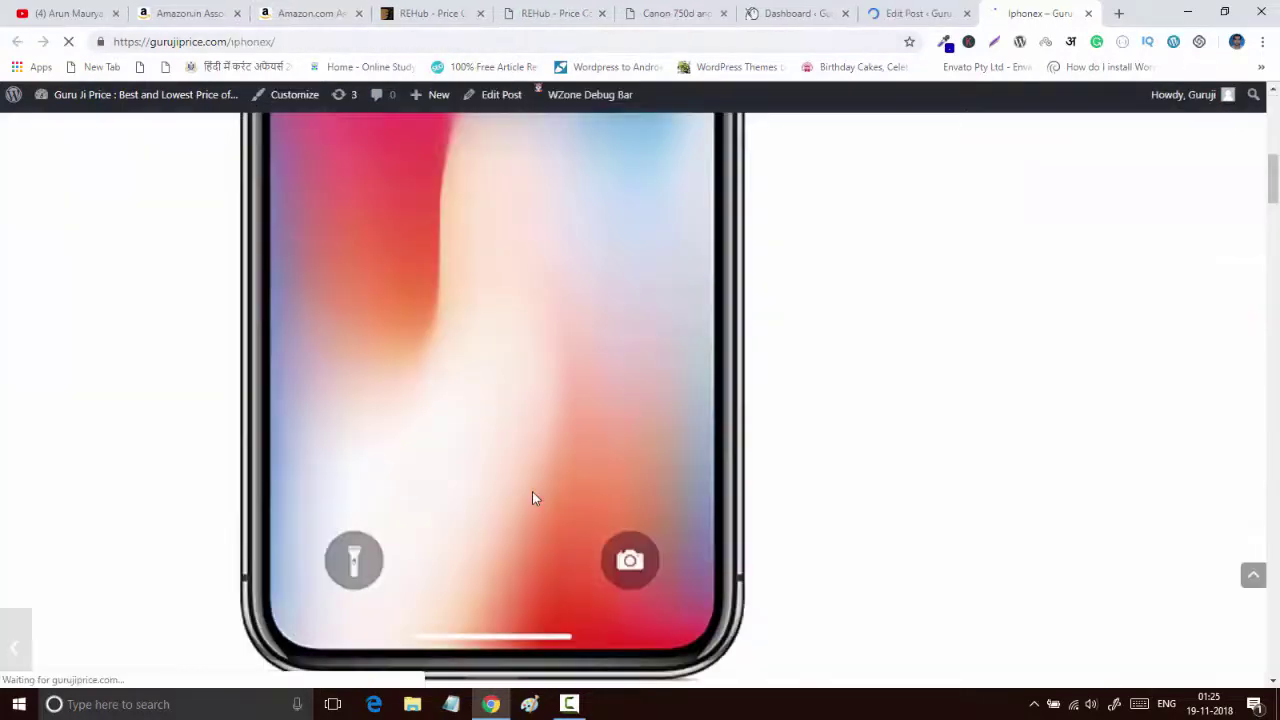
pyautogui.scroll(-12, 421, 414)
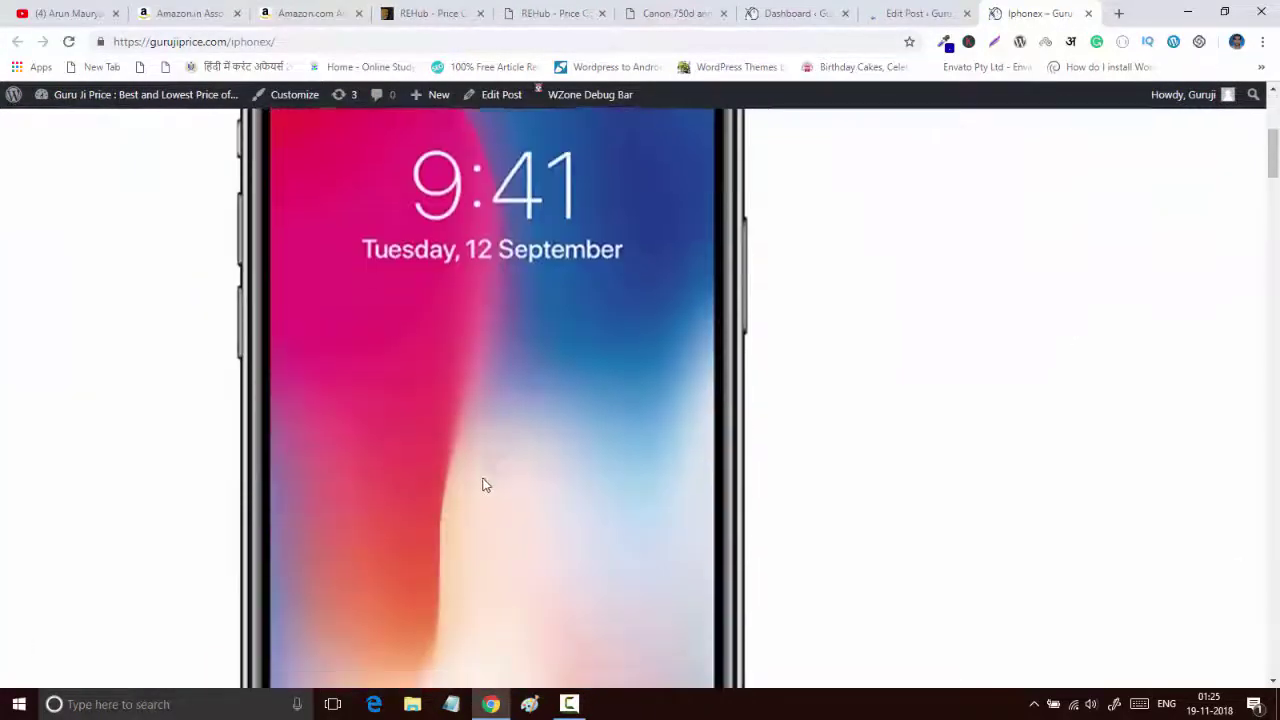
pyautogui.scroll(2, 405, 297)
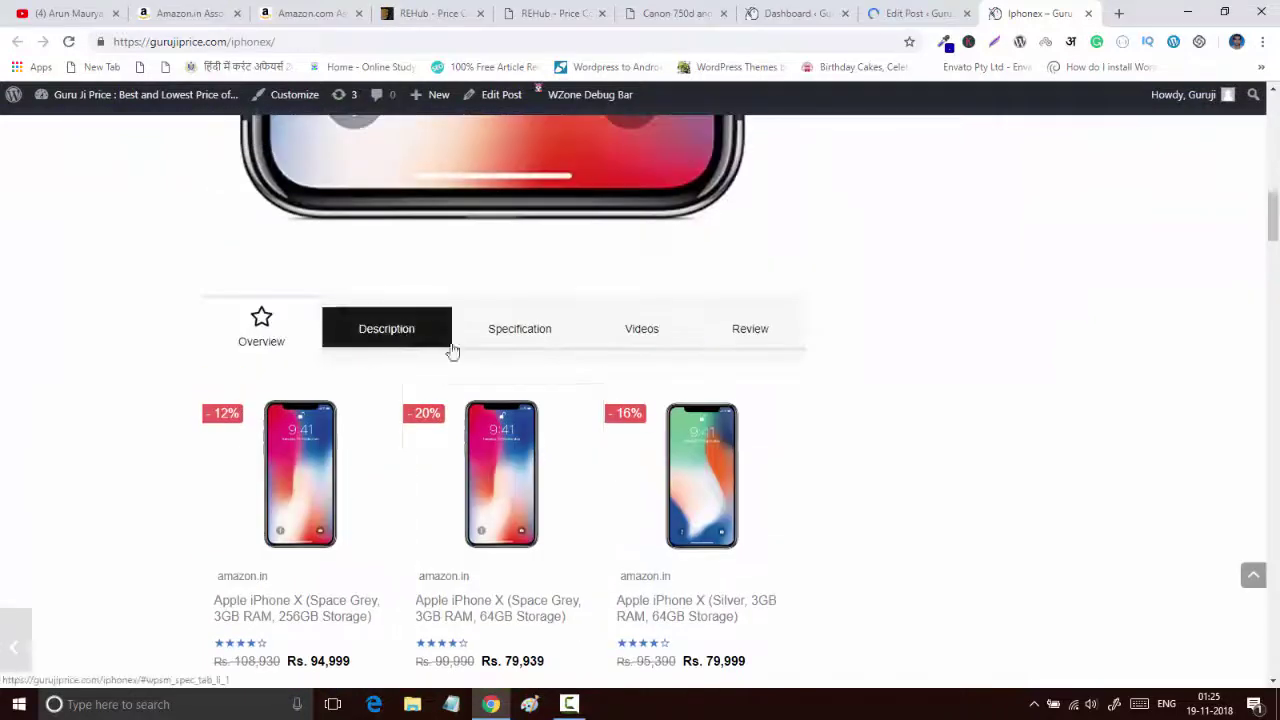
pyautogui.moveTo(780, 340)
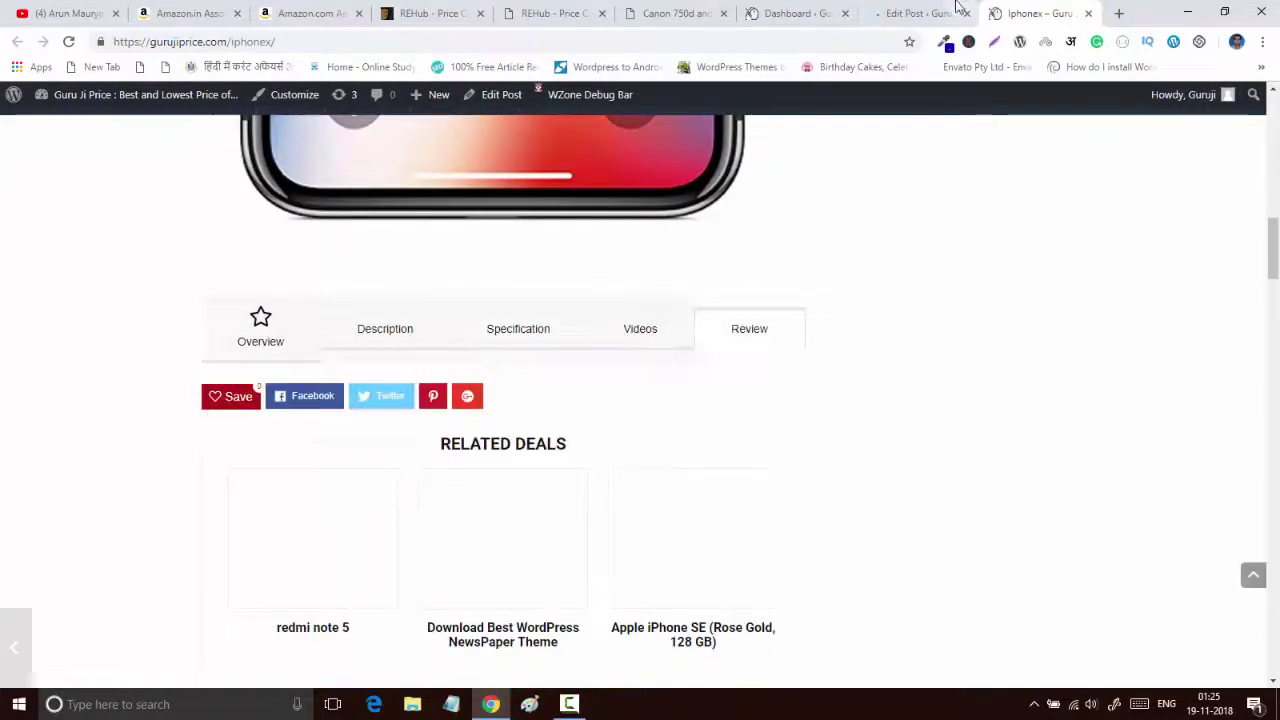
# Return to editing the Iphonex post and look through the available post layouts without choosing one
pyautogui.click(955, 12)
pyautogui.scroll(-8, 1071, 354)
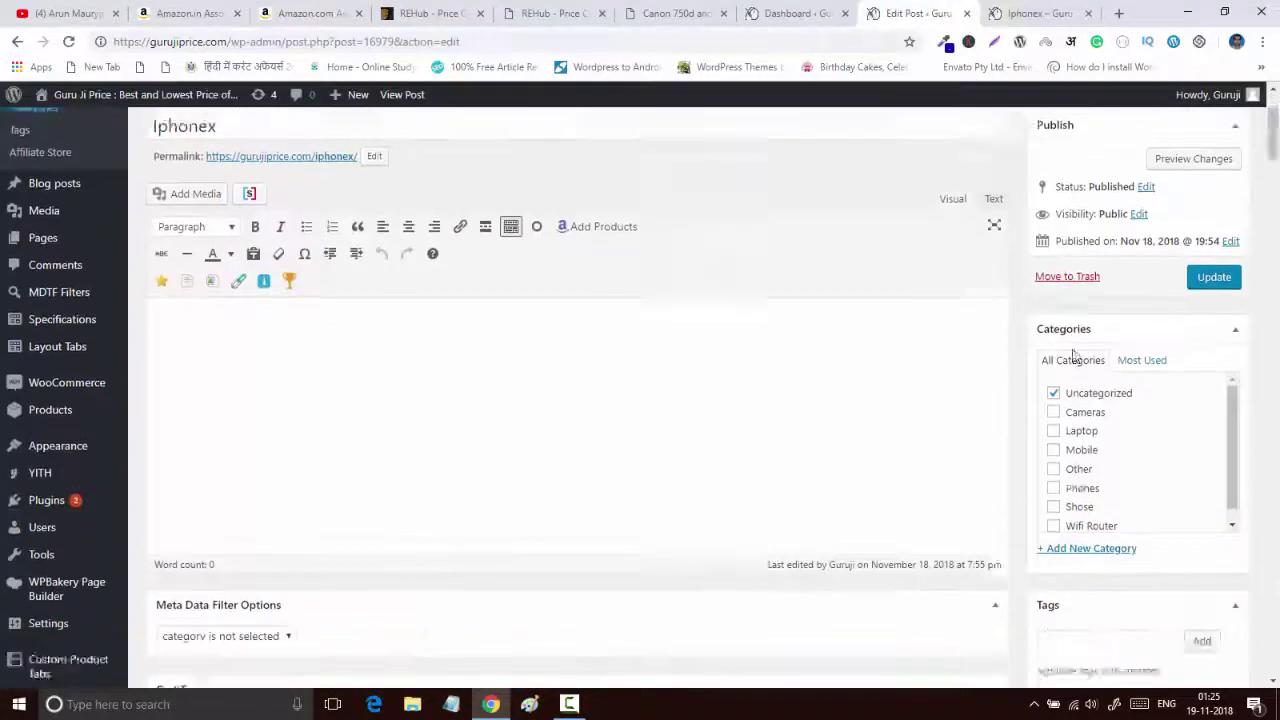
pyautogui.click(1187, 432)
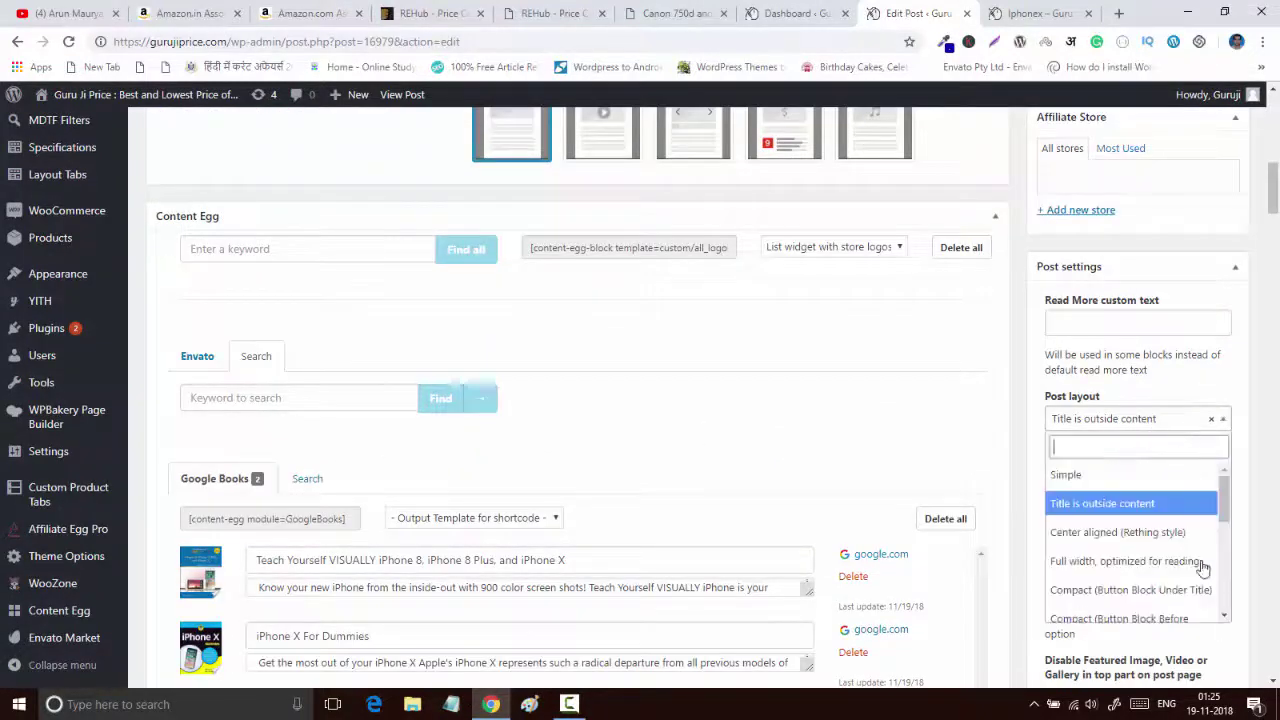
pyautogui.scroll(-5, 1205, 560)
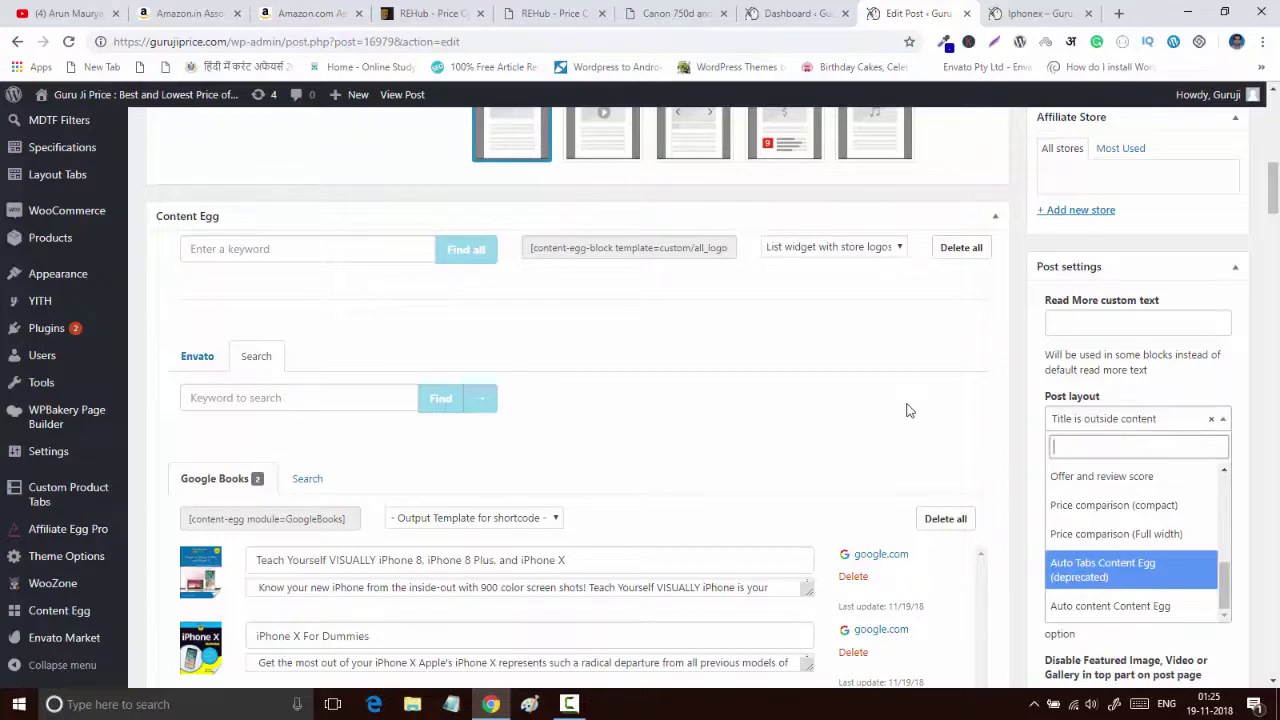
pyautogui.scroll(3, 908, 409)
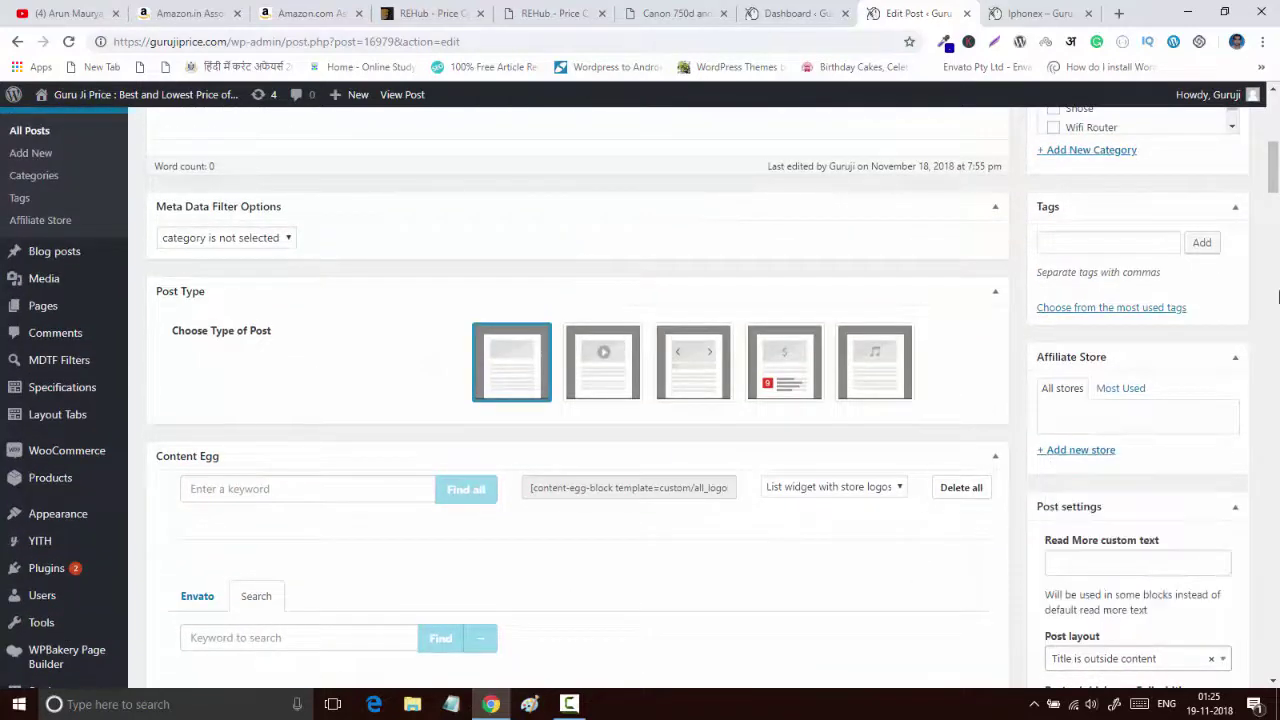
pyautogui.moveTo(1275, 182)
pyautogui.mouseDown()
pyautogui.moveTo(1275, 164)
pyautogui.moveTo(1275, 188)
pyautogui.mouseUp()
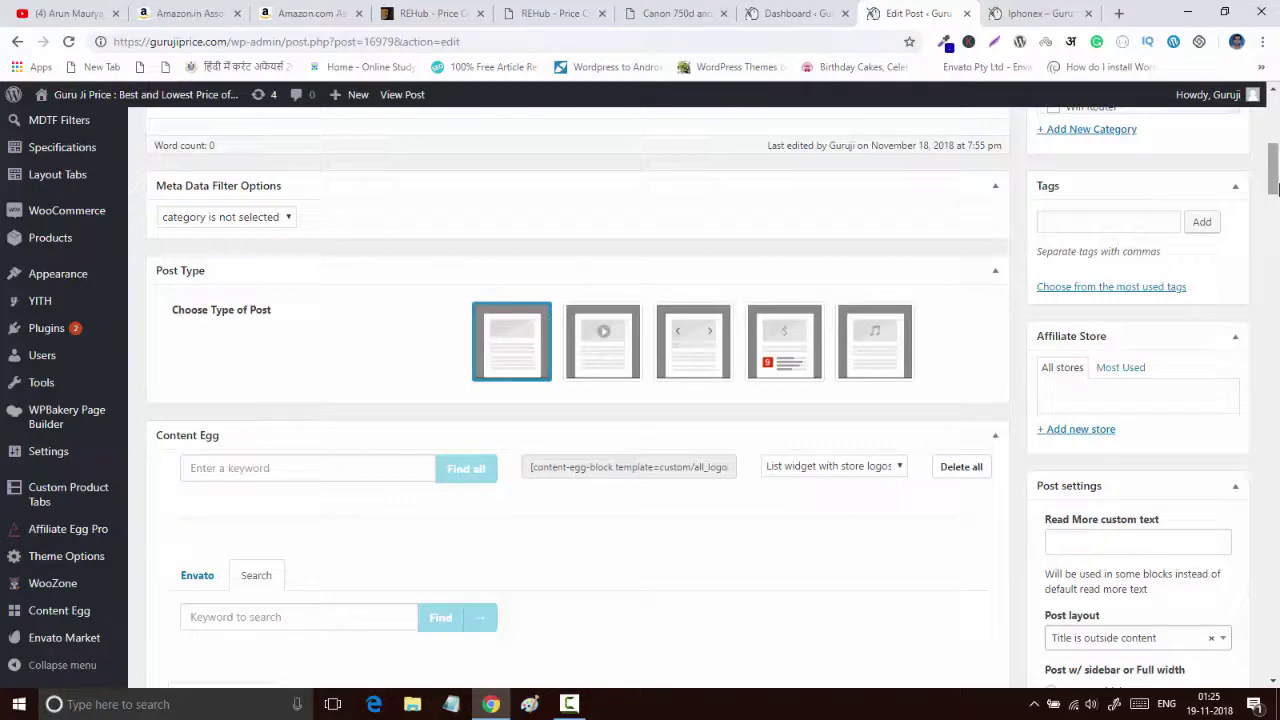
# Switch to the REHub theme demo page and open the rewise.wpsoul.net demo site
pyautogui.click(560, 13)
pyautogui.scroll(3, 337, 370)
pyautogui.click(296, 508)
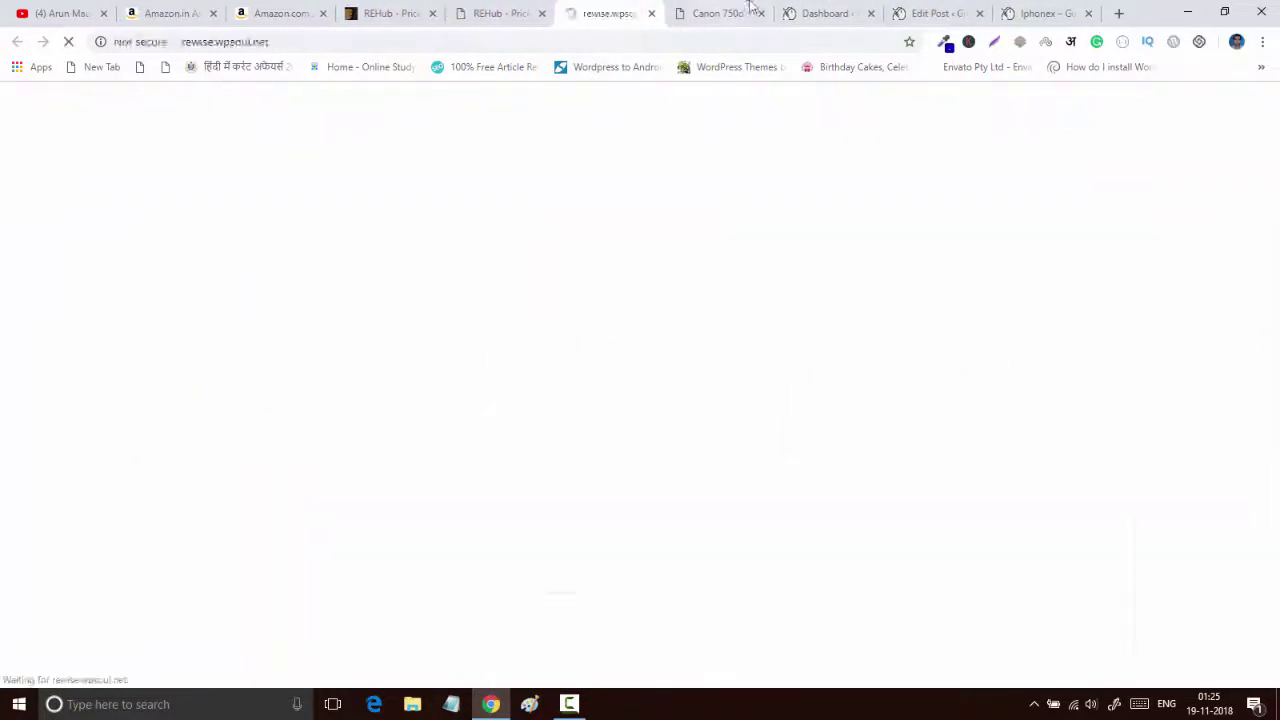